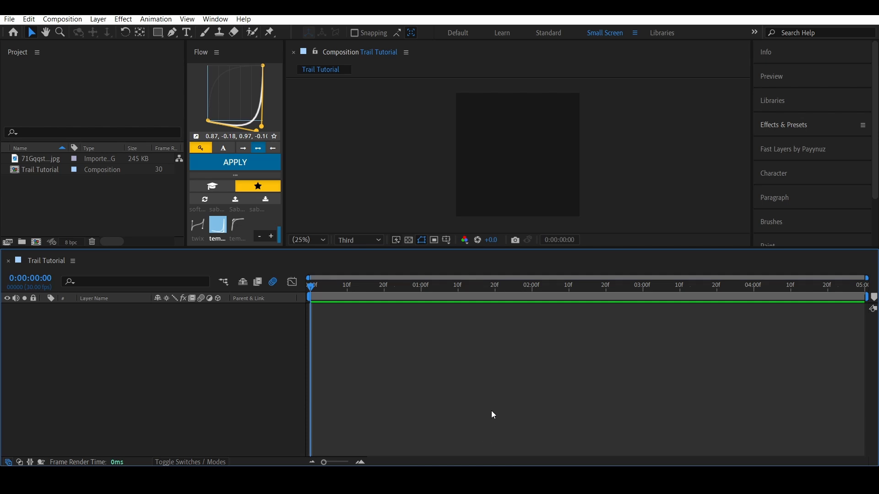
# Step: Add the 71GqqstcSqL.jpg image to the Trail Tutorial composition, then scale and position it to fill the square frame
pyautogui.moveTo(97, 158); pyautogui.dragTo(156, 343)
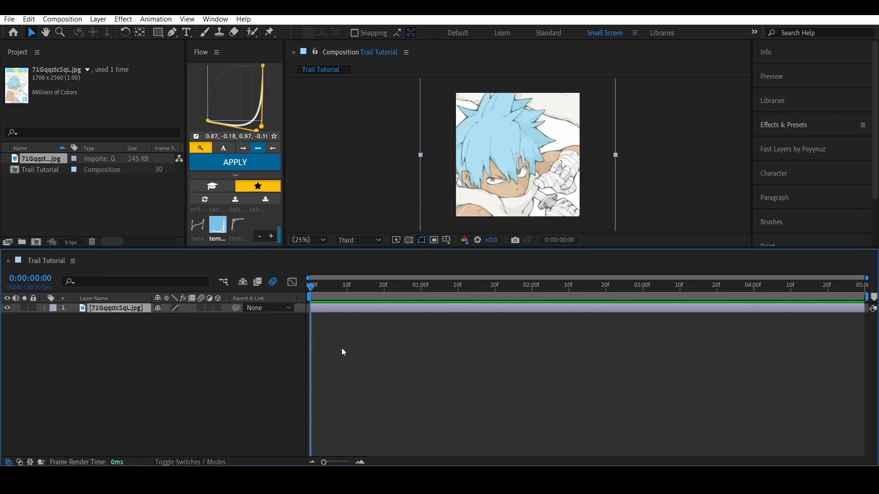
pyautogui.press('p')
pyautogui.moveTo(179, 319); pyautogui.dragTo(101, 321)
pyautogui.press('s')
pyautogui.press('p')
pyautogui.press('p')
# Step: Trim the image layer to one second by splitting it at 0:00:01:00 and deleting the second part
pyautogui.moveTo(381, 287); pyautogui.dragTo(421, 288)
pyautogui.hotkey('ctrl', 'shift', 'd')
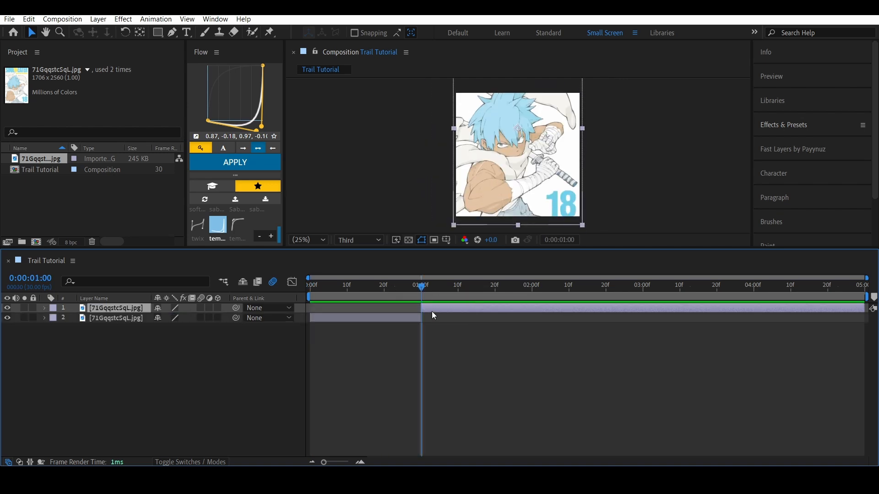
pyautogui.press('Delete')
pyautogui.press('Home')
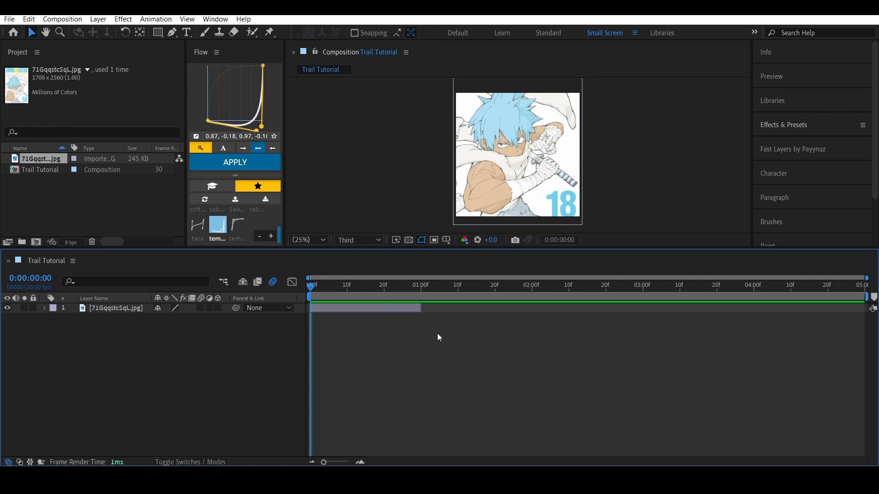
# Step: Pre-compose the trimmed image layer under the default name
pyautogui.click(400, 308)
pyautogui.rightClick(400, 308)
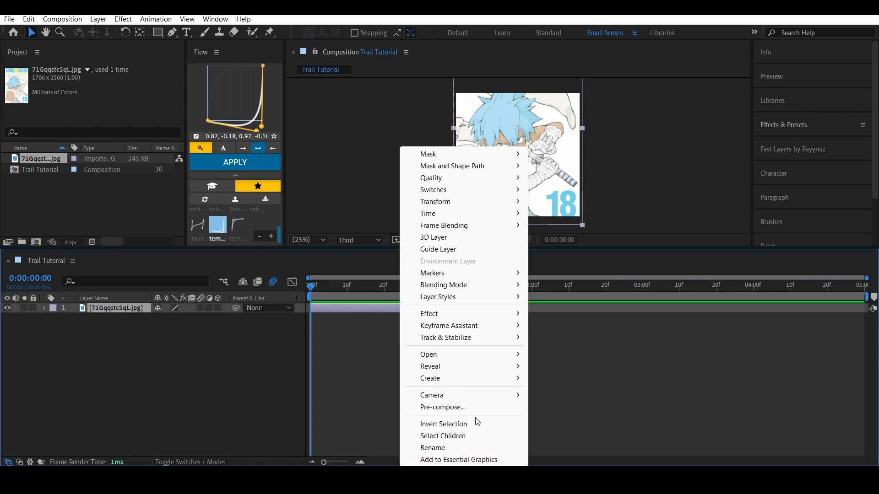
pyautogui.click(475, 407)
pyautogui.click(464, 309)
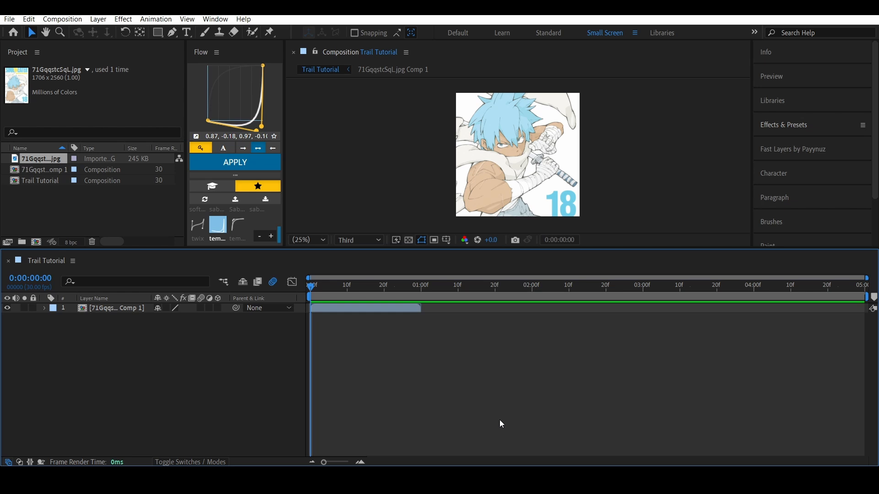
# Step: Reveal the pre-composed image layer's Scale property at frame 15 and return to the first frame
pyautogui.click(367, 289)
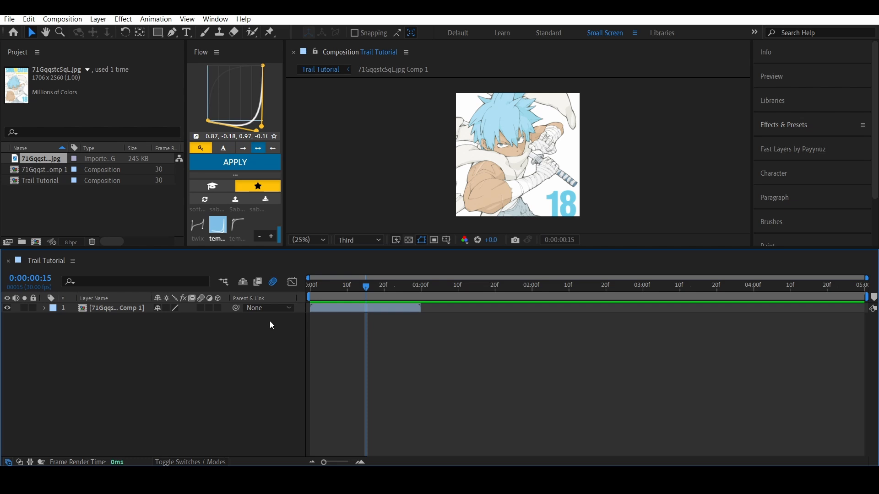
pyautogui.click(200, 307)
pyautogui.press('s')
pyautogui.press('Home')
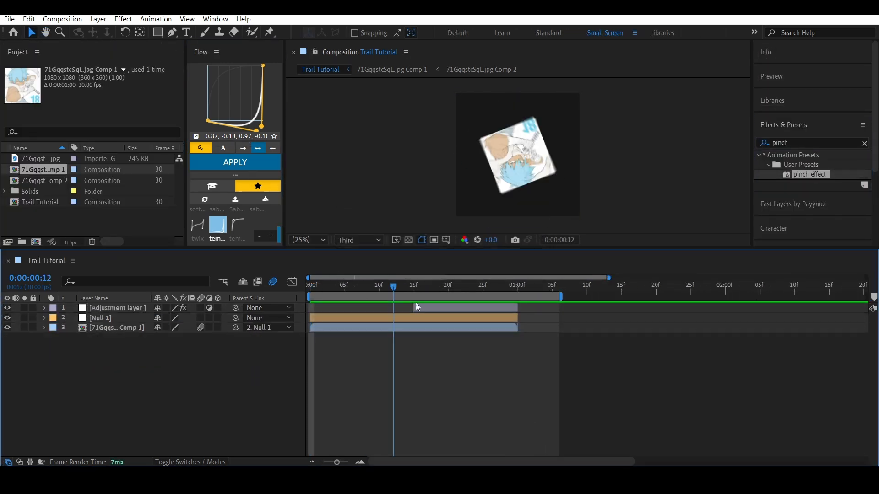
# Step: Preview the image animation from the first frame and scrub to frame 24
pyautogui.press('Home')
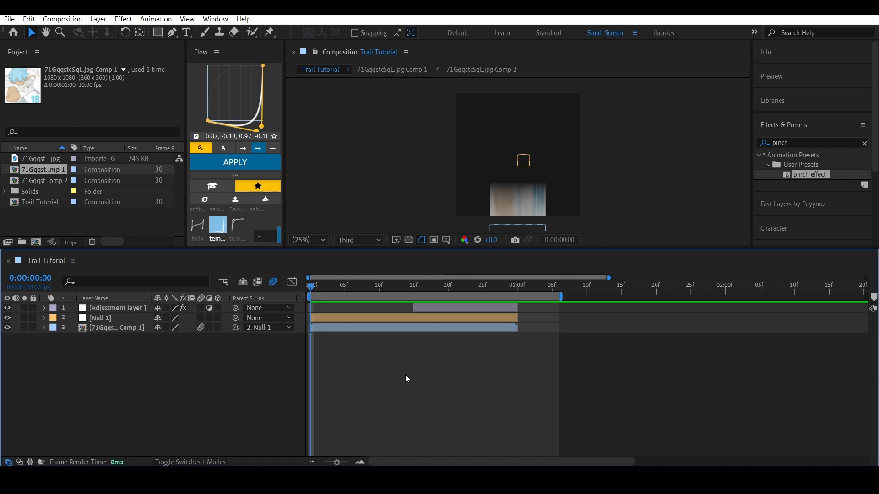
pyautogui.press('space')
pyautogui.moveTo(308, 287); pyautogui.dragTo(476, 292)
# Step: Pre-compose the adjustment layer, Null 1 and the image comp together as Pre-comp 1, moving all attributes
pyautogui.click(441, 311)
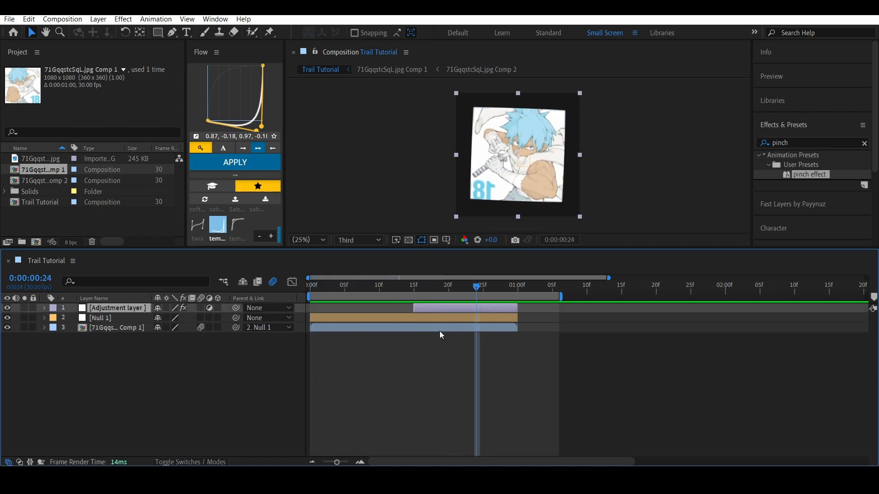
pyautogui.keyDown('shift'); pyautogui.click(439, 329); pyautogui.keyUp('shift')
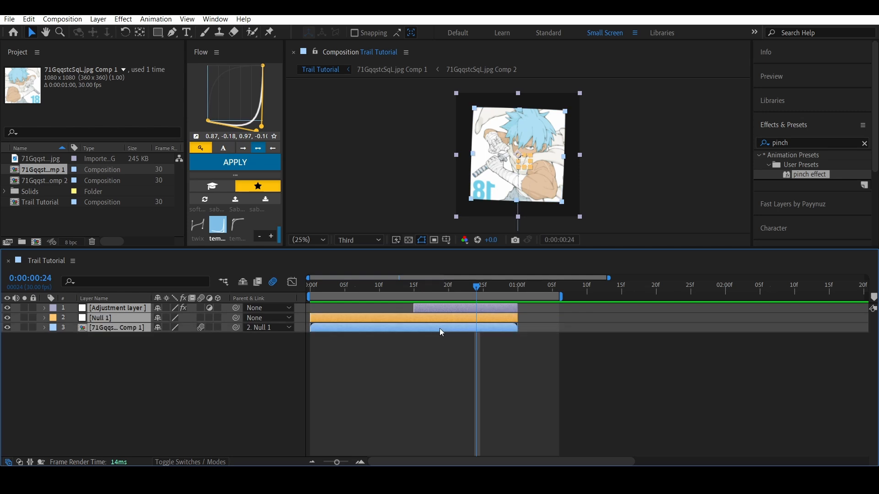
pyautogui.rightClick(439, 328)
pyautogui.click(500, 270)
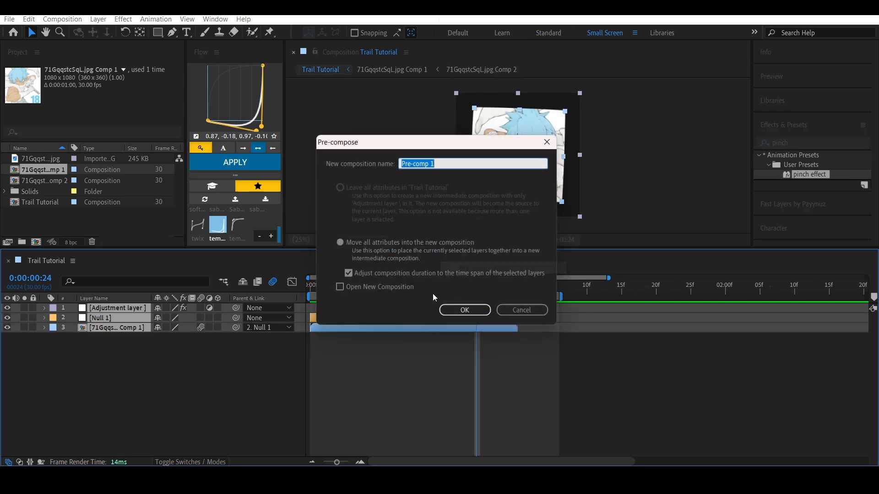
pyautogui.click(465, 310)
pyautogui.click(404, 374)
# Step: Go to frame 8 and duplicate the Pre-comp 1 layer
pyautogui.click(366, 285)
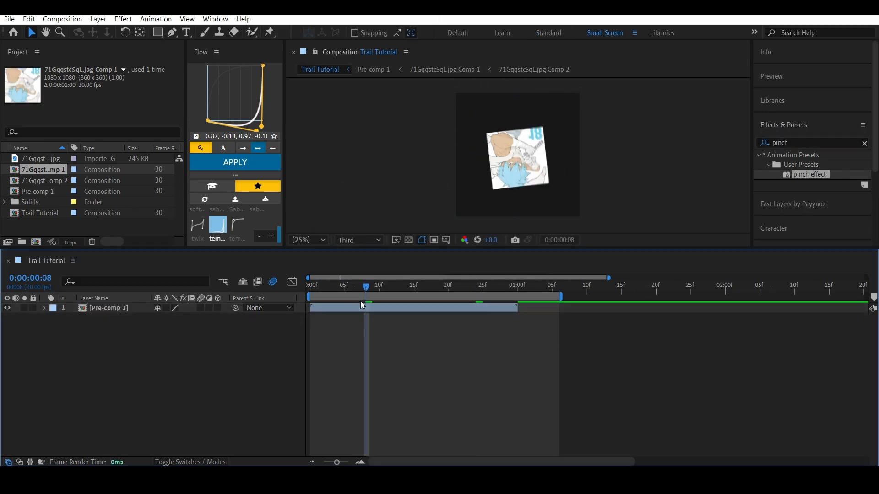
pyautogui.click(358, 307)
pyautogui.hotkey('ctrl', 'd')
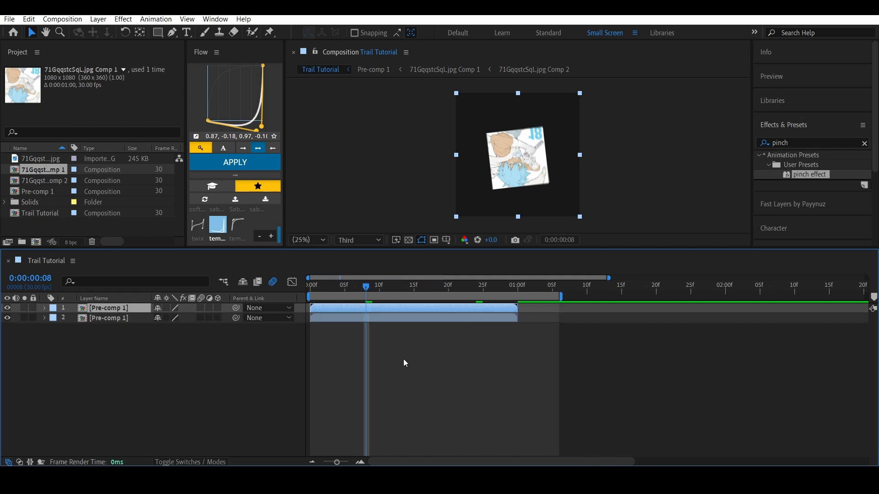
# Step: Find the Fill effect and apply it to the lower Pre-comp 1 layer
pyautogui.click(328, 319)
pyautogui.click(329, 321)
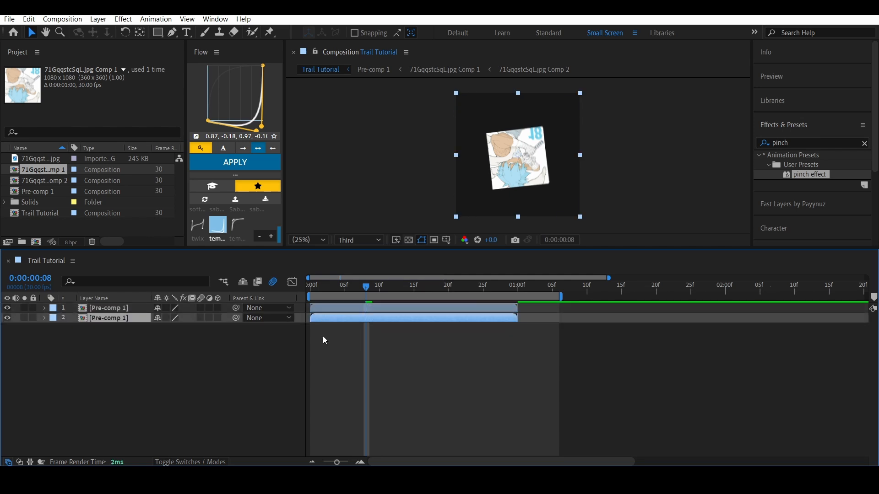
pyautogui.doubleClick(813, 142)
pyautogui.write('fill')
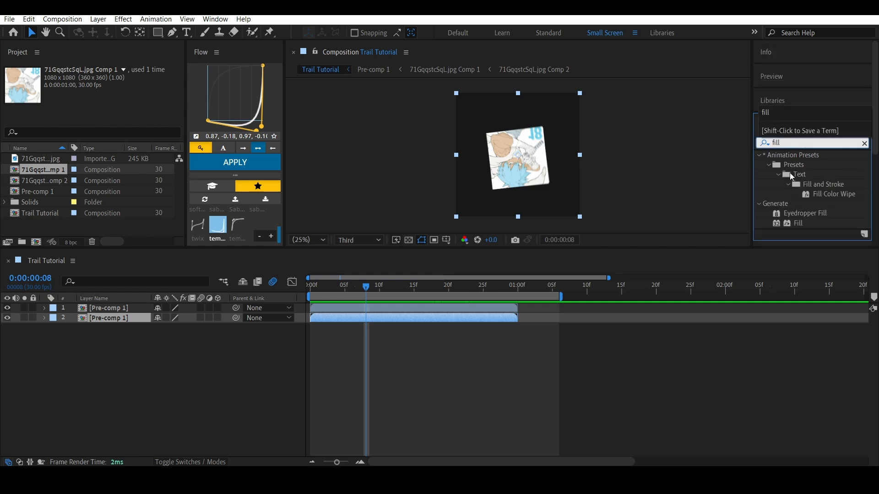
pyautogui.doubleClick(798, 223)
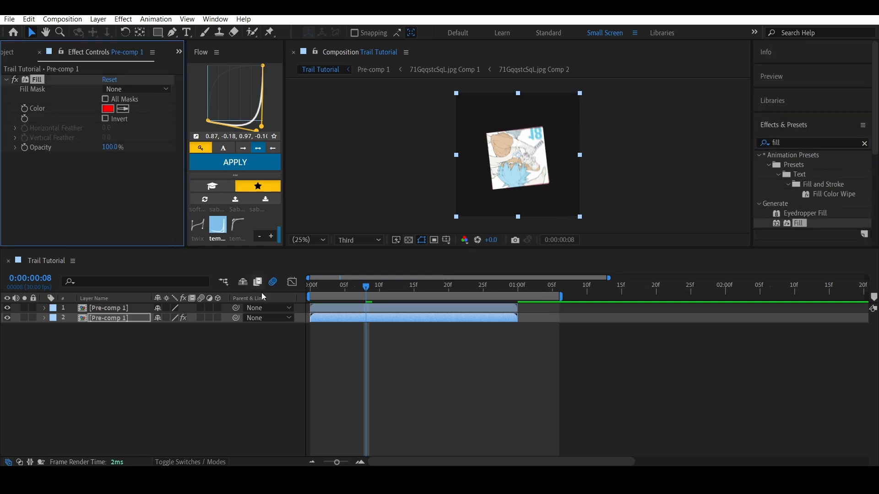
pyautogui.click(339, 319)
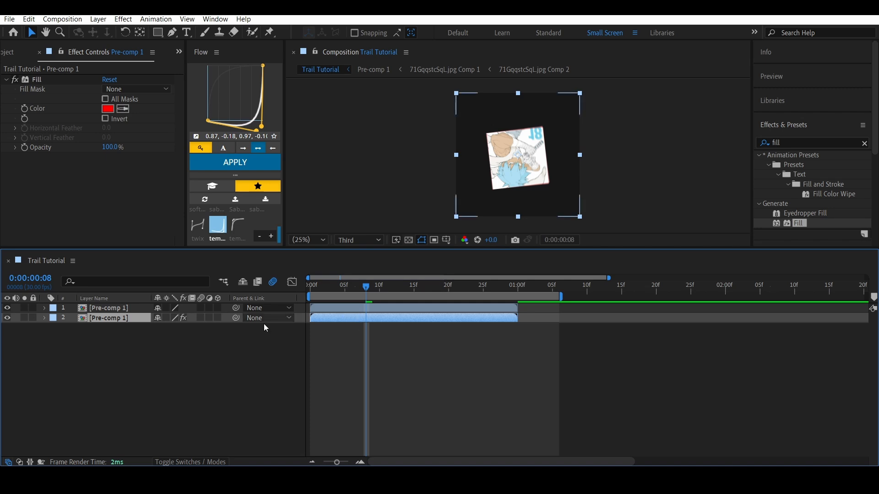
# Step: Hide and reshow the upper Pre-comp 1 layer to examine the filled copy underneath, ending at 25% magnification
pyautogui.click(8, 309)
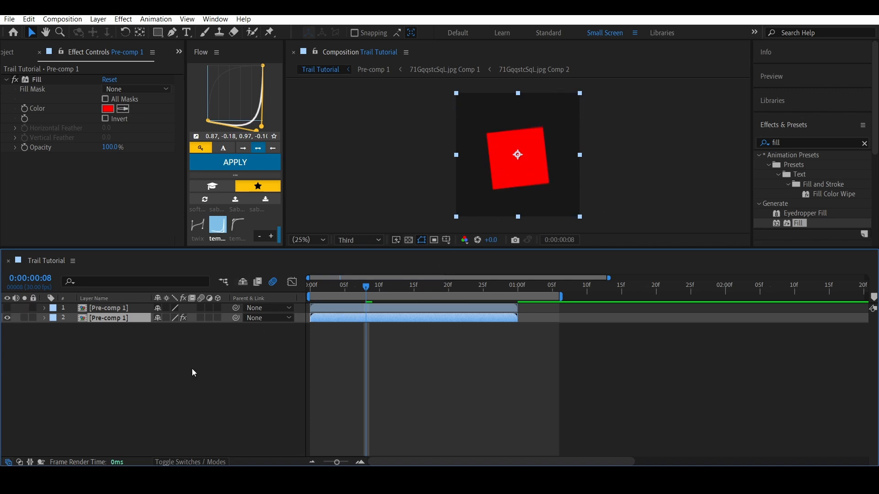
pyautogui.click(7, 308)
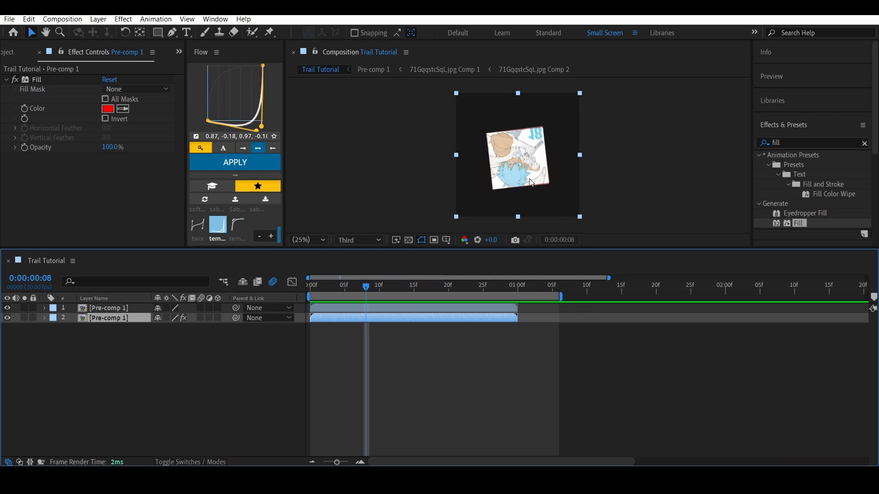
pyautogui.scroll(3, 505, 165)
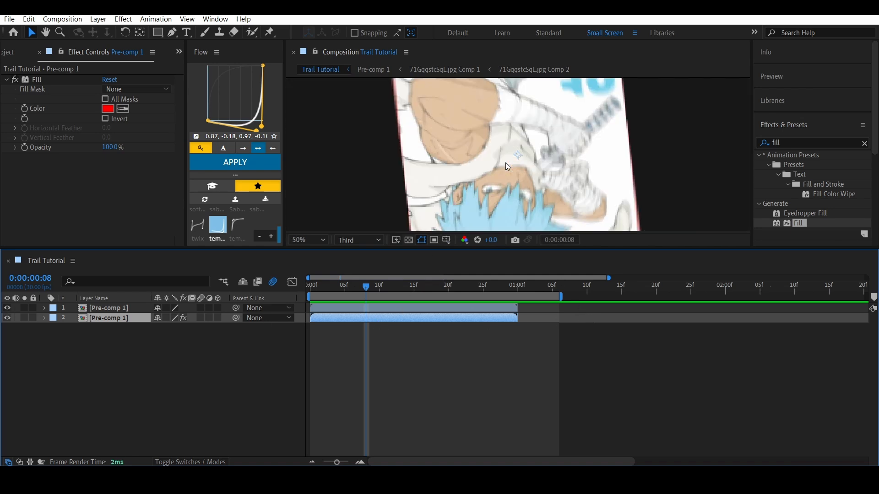
pyautogui.scroll(-1, 504, 165)
pyautogui.click(308, 241)
pyautogui.click(304, 252)
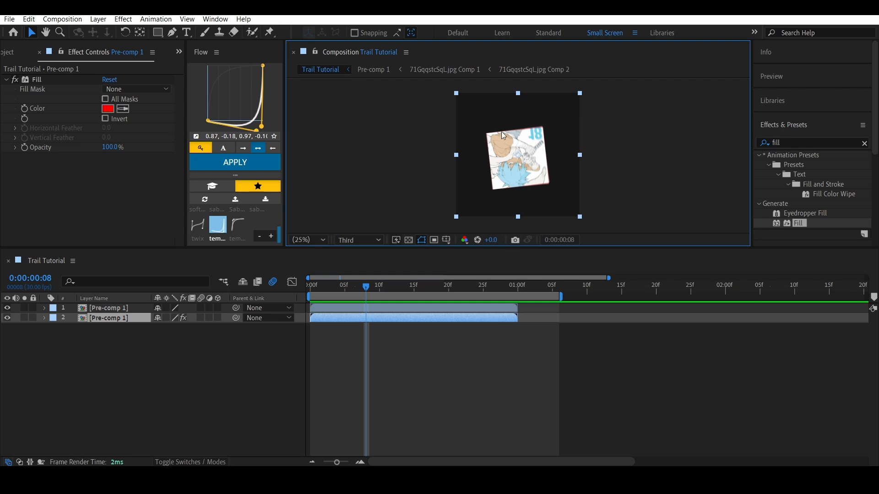
# Step: Set the Fill color of the lower layer to a light blue sampled from the image with the eyedropper
pyautogui.click(107, 109)
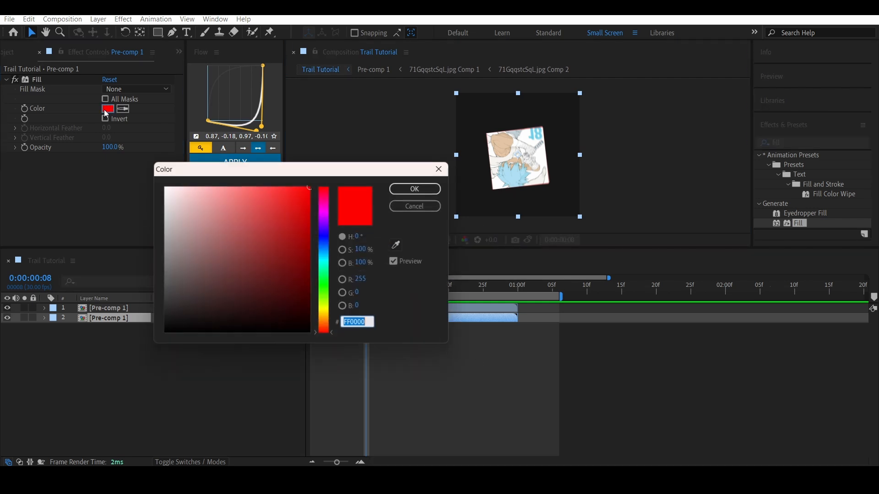
pyautogui.click(431, 206)
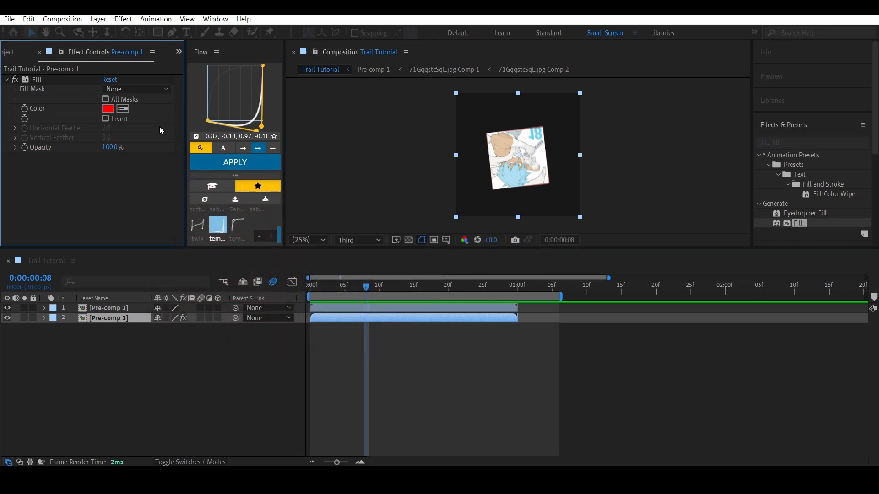
pyautogui.click(123, 110)
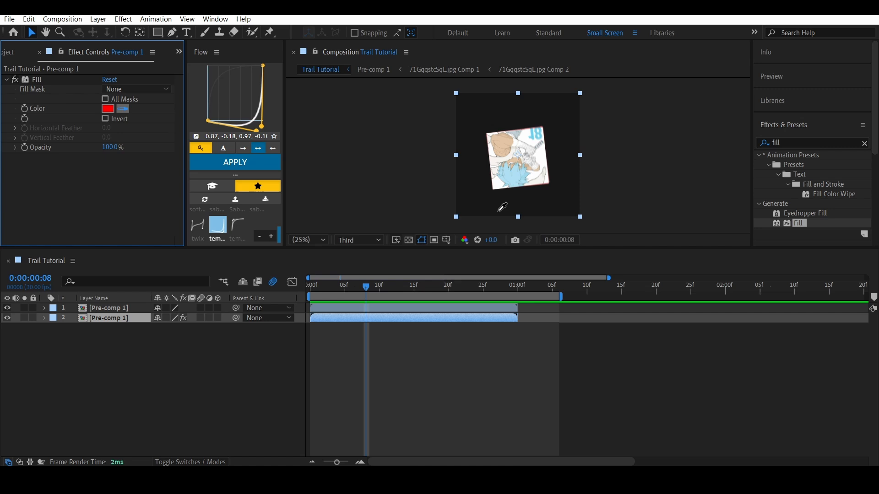
pyautogui.click(517, 166)
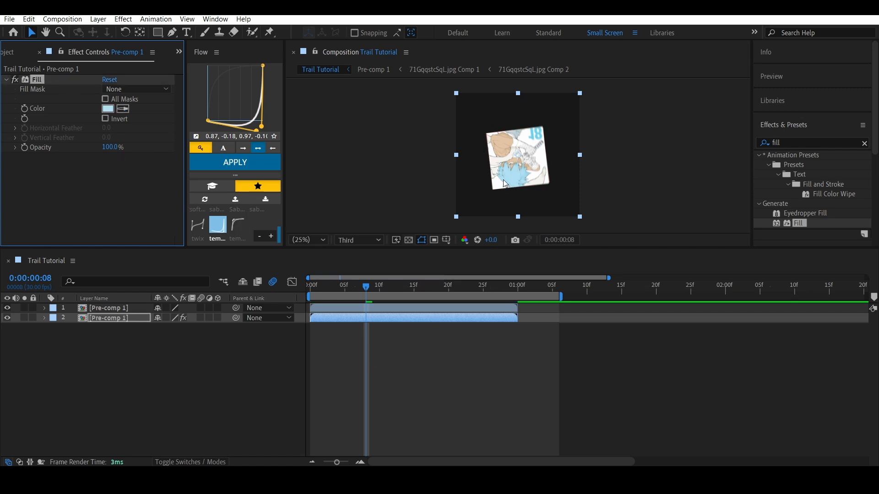
pyautogui.click(410, 395)
# Step: Play the composition from the first frame to check how the blue-filled copy looks behind the image
pyautogui.moveTo(320, 290); pyautogui.dragTo(307, 293)
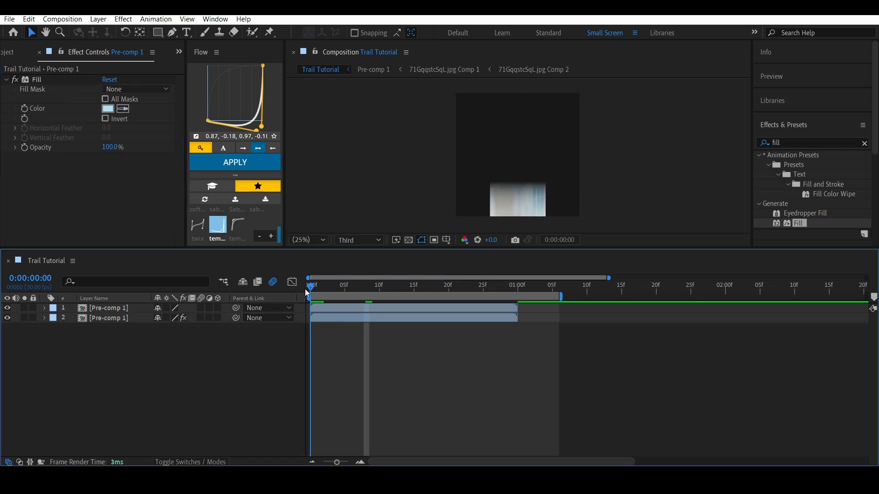
pyautogui.press('space')
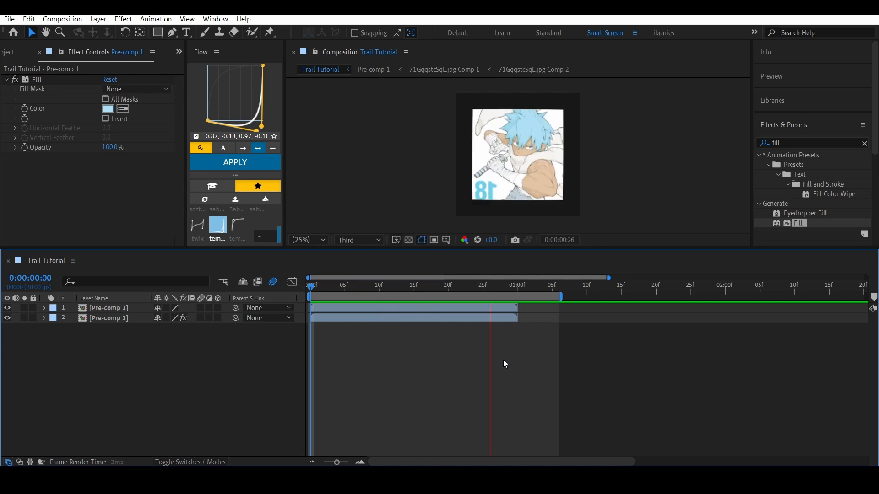
pyautogui.press('space')
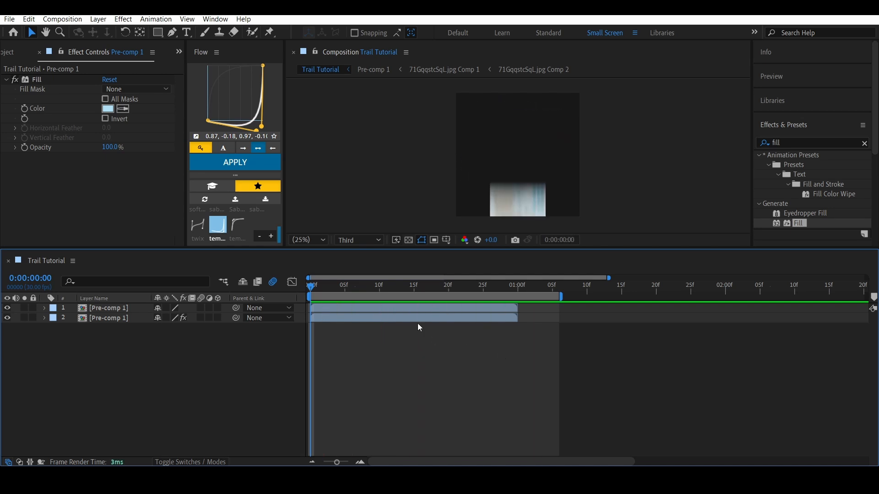
pyautogui.click(323, 318)
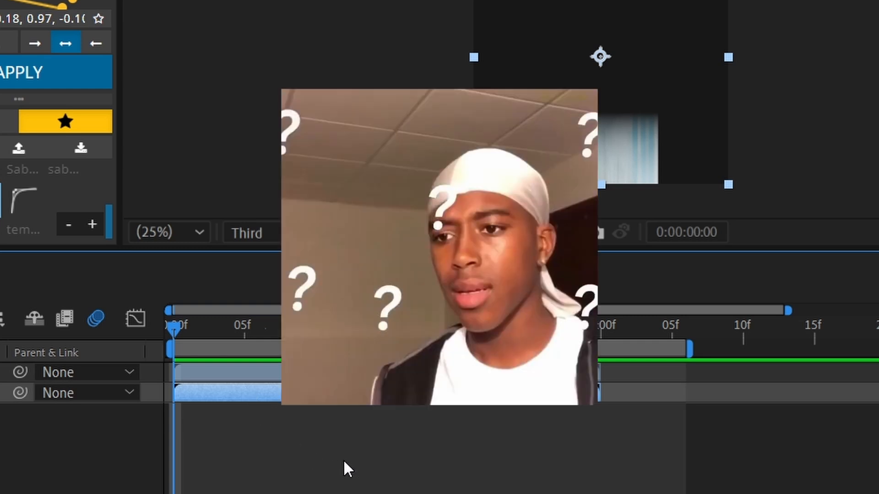
pyautogui.click(343, 459)
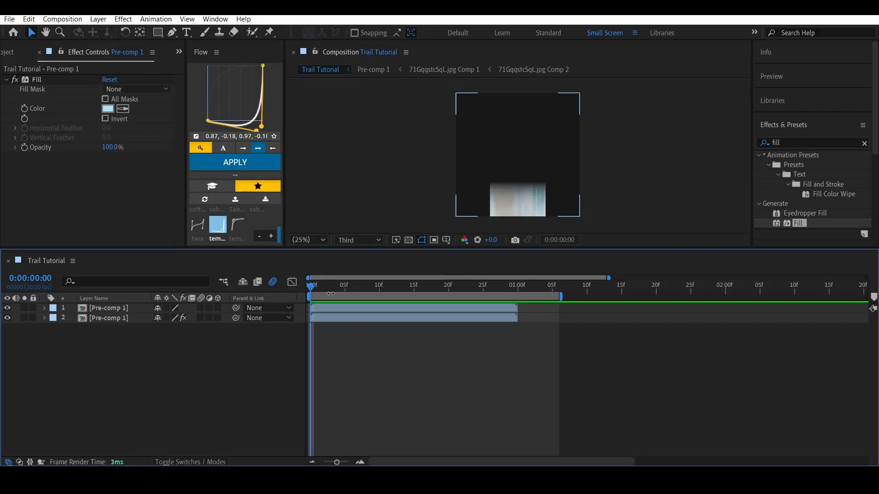
pyautogui.press('space')
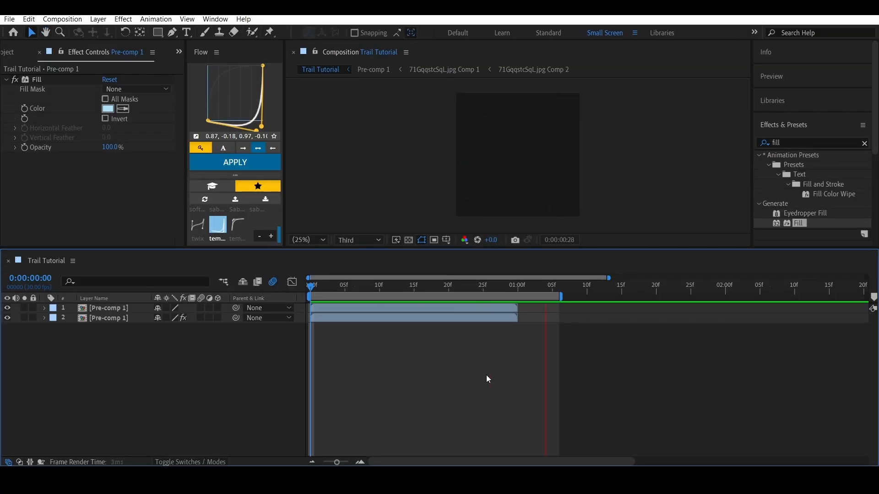
pyautogui.press('space')
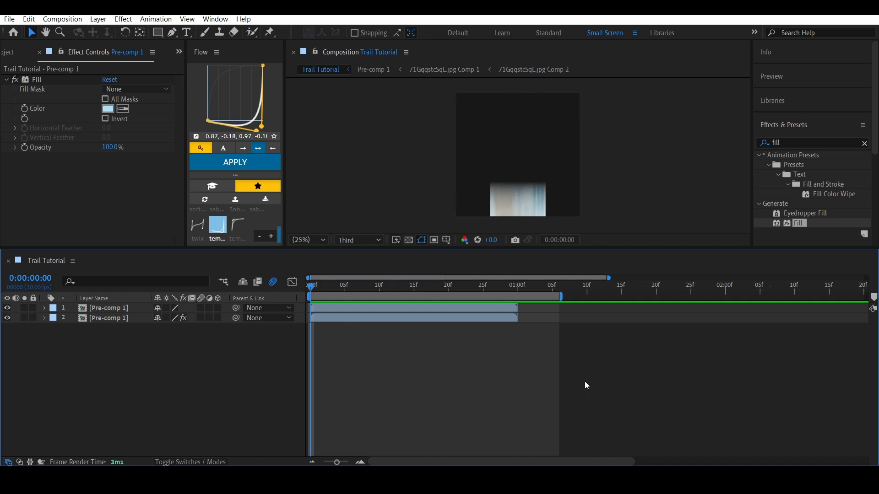
# Step: Shift the lower, filled Pre-comp 1 layer one frame later and preview the trail
pyautogui.click(344, 318)
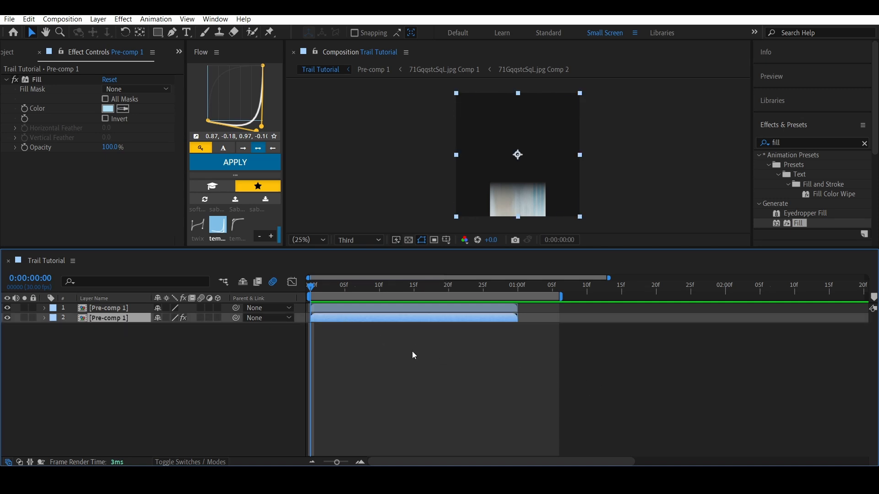
pyautogui.moveTo(345, 316); pyautogui.dragTo(350, 317)
pyautogui.press('space')
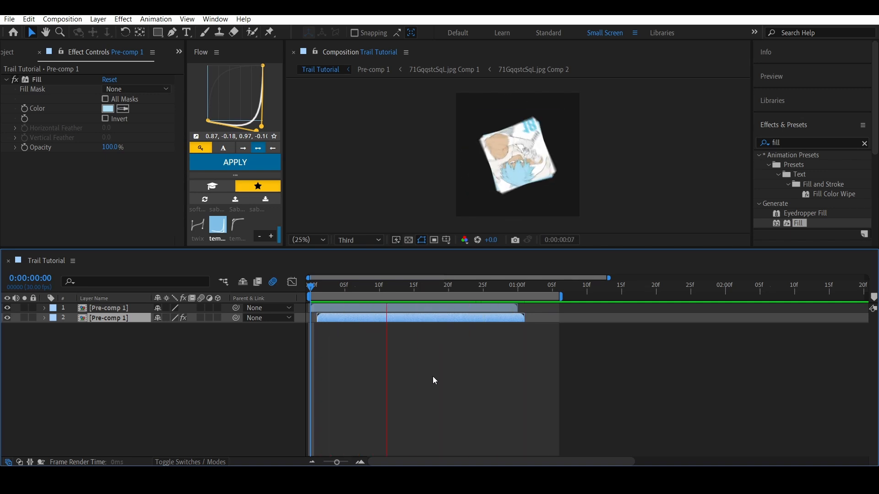
pyautogui.press('space')
# Step: Scrub through the animation to examine the trail offset, select the upper Pre-comp 1 layer and return to the first frame
pyautogui.moveTo(312, 287); pyautogui.dragTo(456, 320)
pyautogui.click(341, 309)
pyautogui.moveTo(389, 331); pyautogui.dragTo(308, 342)
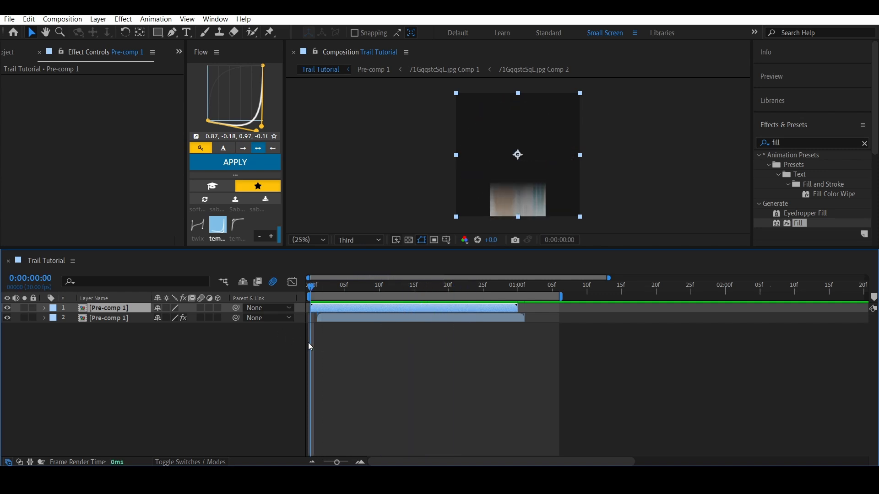
# Step: Shift the lower, filled Pre-comp 1 layer two frames later to start at frame 3 and preview the wider trail
pyautogui.click(395, 367)
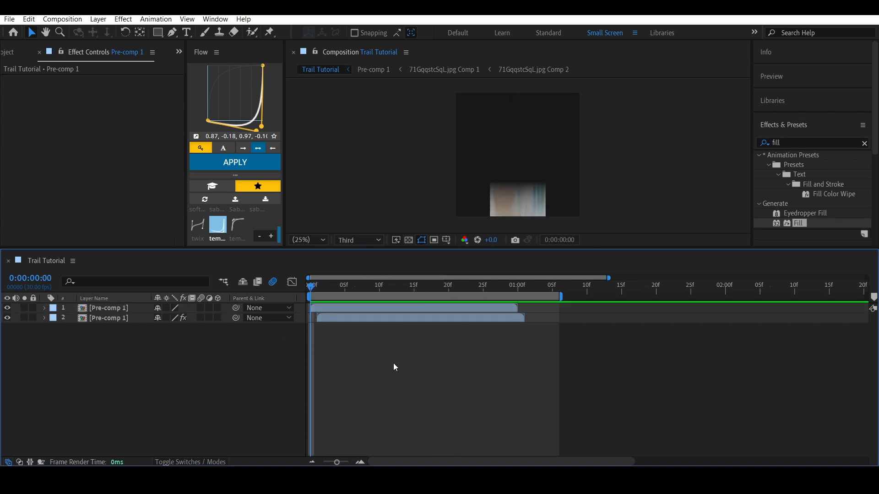
pyautogui.click(345, 319)
pyautogui.moveTo(345, 319); pyautogui.dragTo(359, 319)
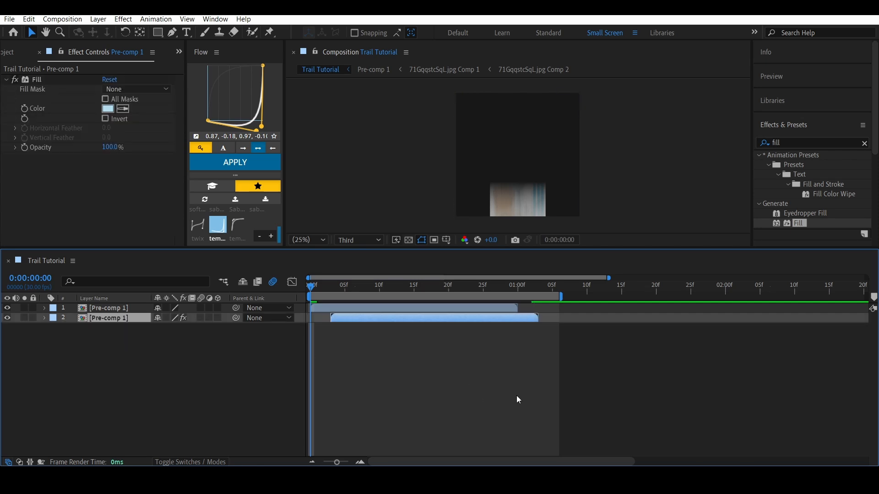
pyautogui.click(412, 424)
pyautogui.press('space')
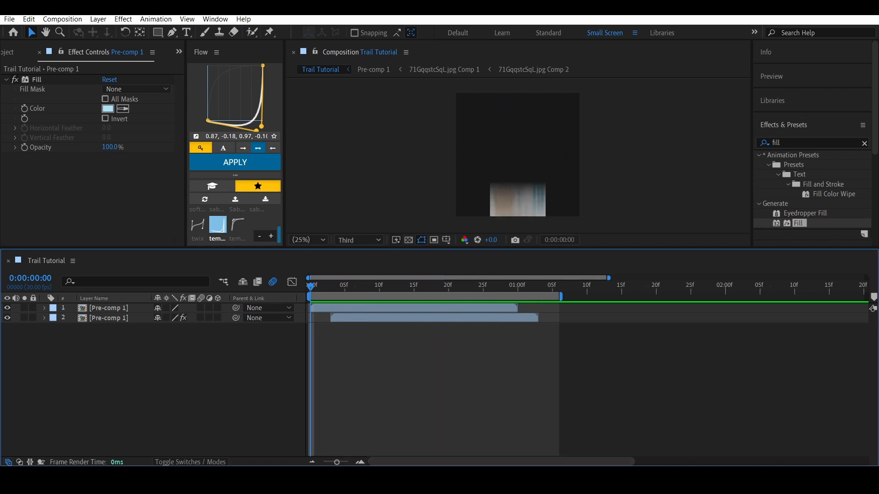
# Step: Move the filled Pre-comp 1 layer back to start at frame 1 and play the composition from the first frame
pyautogui.click(317, 288)
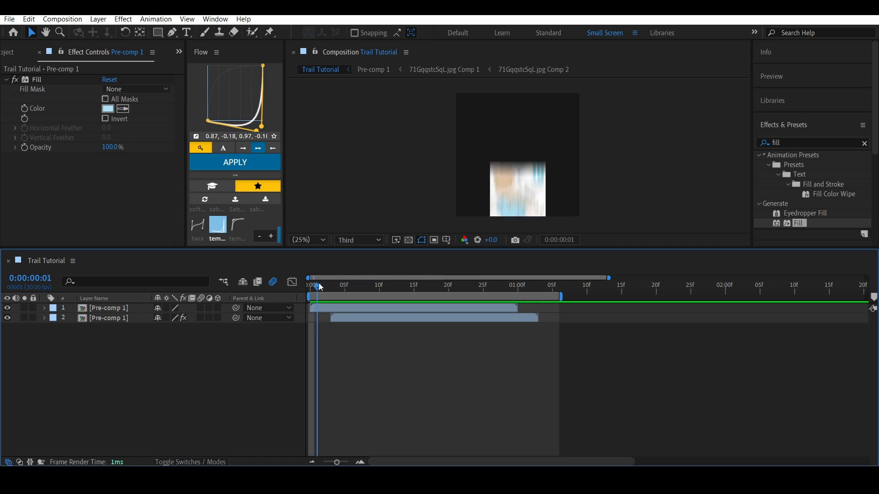
pyautogui.moveTo(374, 322); pyautogui.dragTo(358, 321)
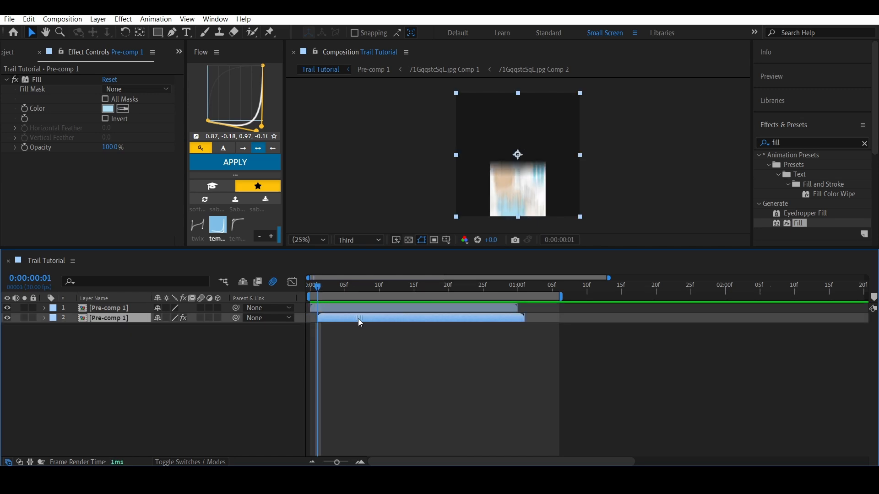
pyautogui.click(377, 382)
pyautogui.click(315, 288)
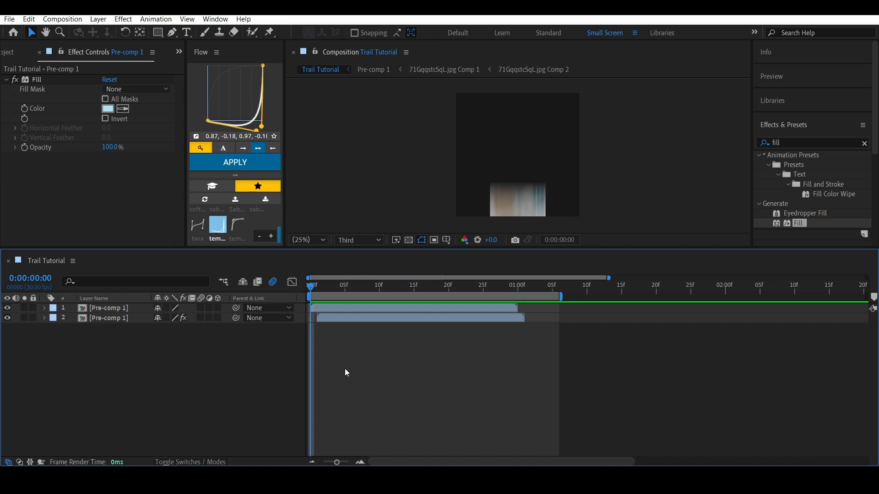
pyautogui.press('space')
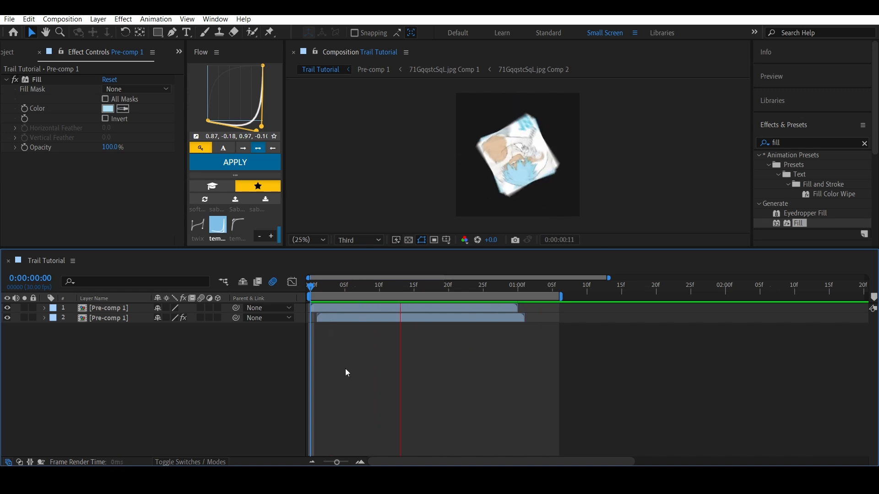
pyautogui.press('space')
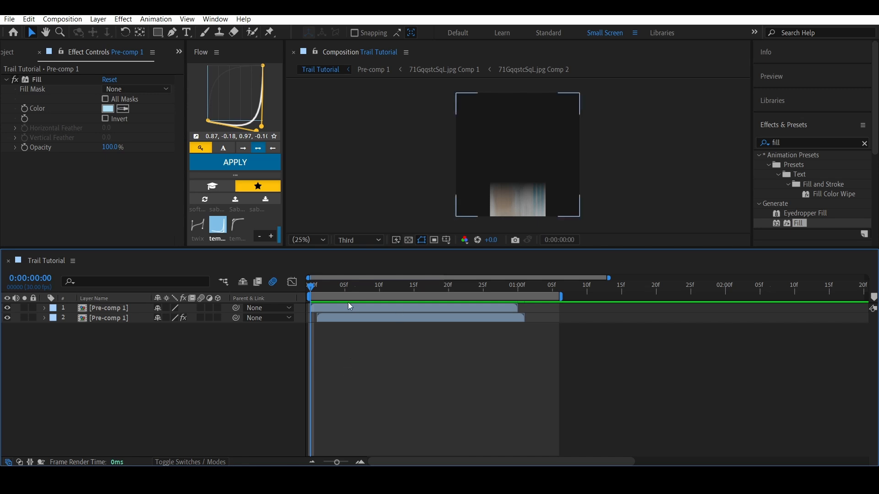
# Step: Scrub through the first frames to check the trail and duplicate the light-blue filled Pre-comp 1 layer
pyautogui.click(346, 287)
pyautogui.moveTo(352, 289); pyautogui.dragTo(286, 310)
pyautogui.click(341, 319)
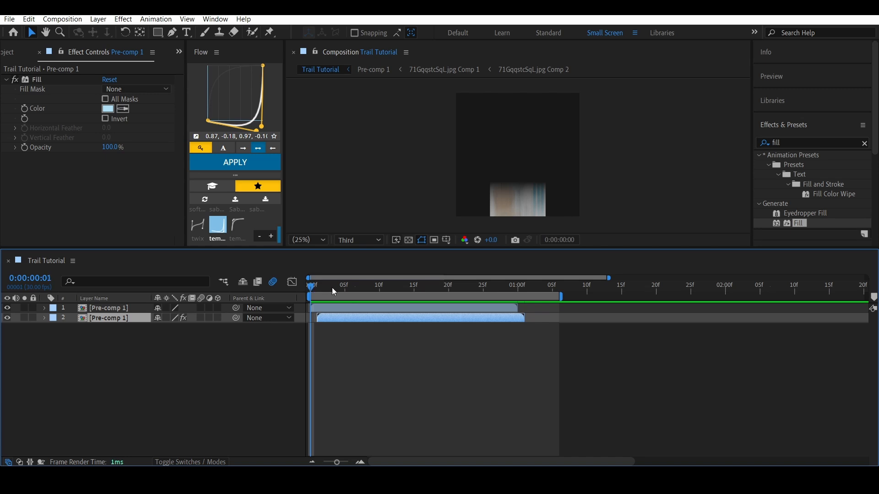
pyautogui.moveTo(334, 291); pyautogui.dragTo(379, 294)
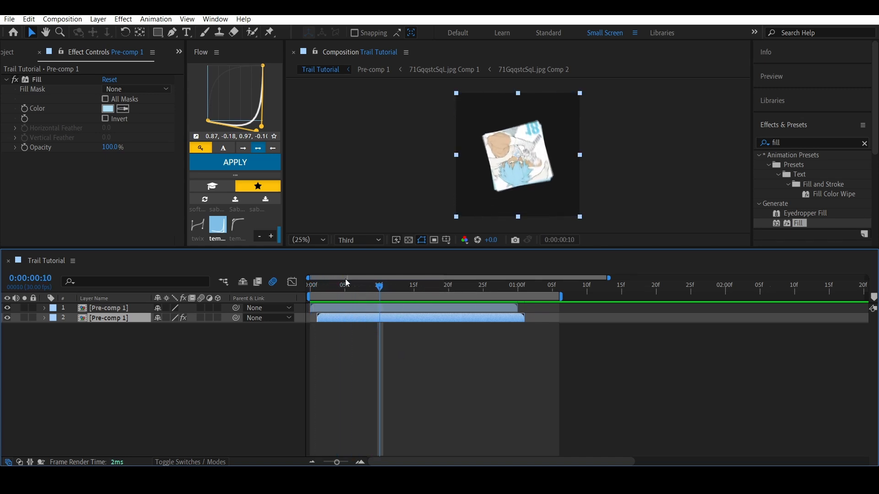
pyautogui.moveTo(352, 288); pyautogui.dragTo(376, 292)
pyautogui.hotkey('ctrl', 'd')
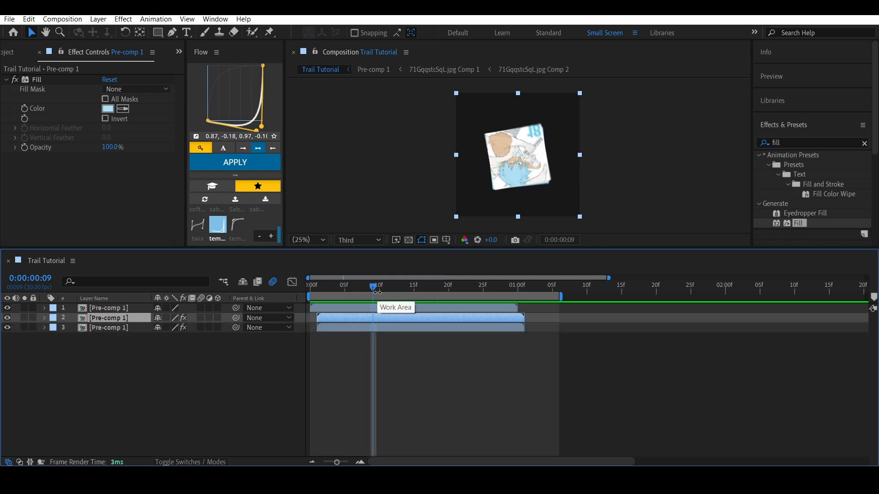
# Step: Set the Fill color of the bottom Pre-comp 1 copy to the darker blue 5590A9
pyautogui.click(422, 327)
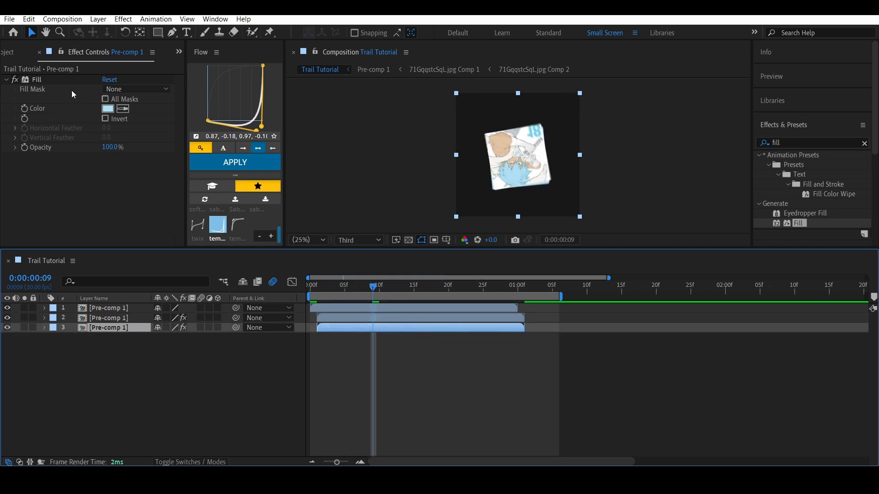
pyautogui.click(108, 109)
pyautogui.moveTo(207, 197); pyautogui.dragTo(236, 236)
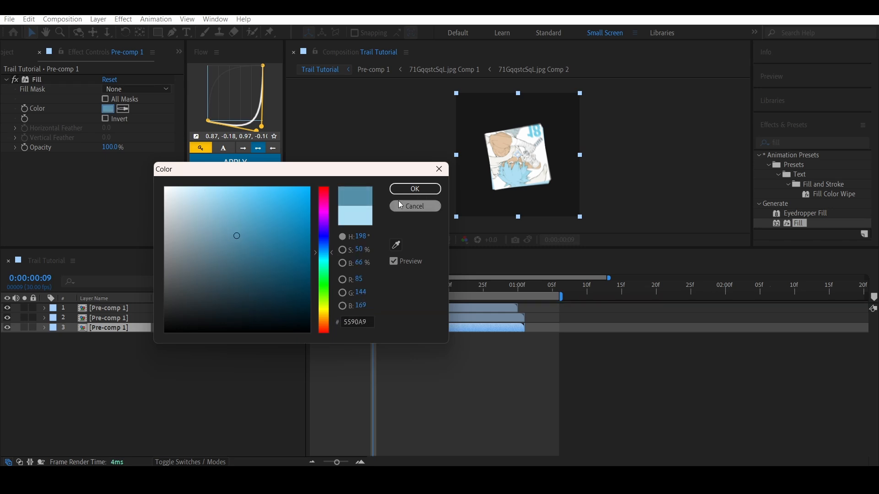
pyautogui.click(425, 188)
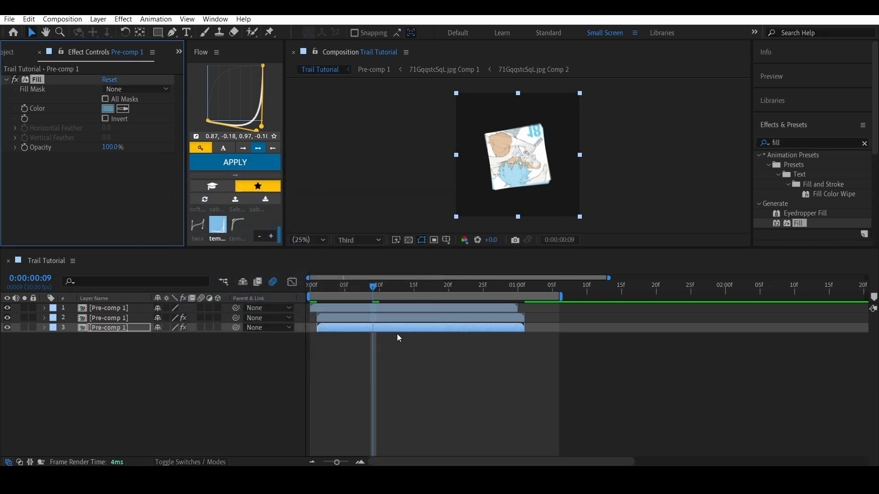
# Step: Shift the darker-blue bottom layer one frame later so it starts at frame 2, and return to the first frame
pyautogui.click(319, 287)
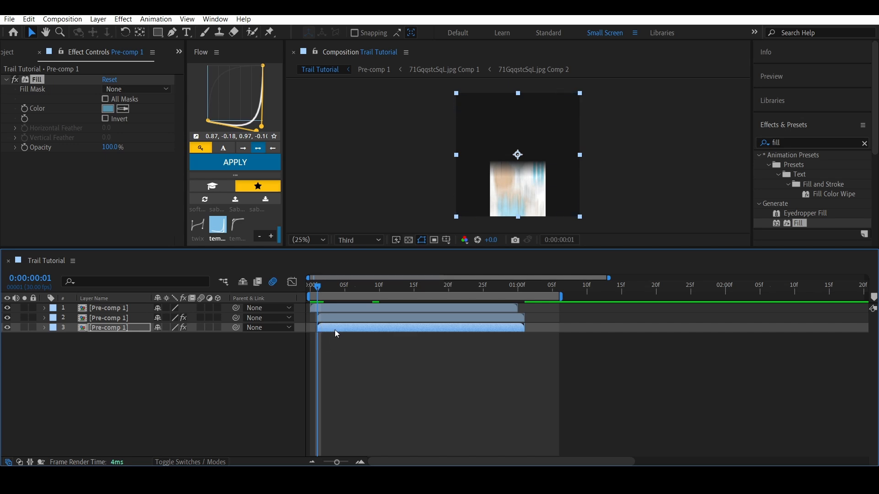
pyautogui.moveTo(336, 329); pyautogui.dragTo(345, 330)
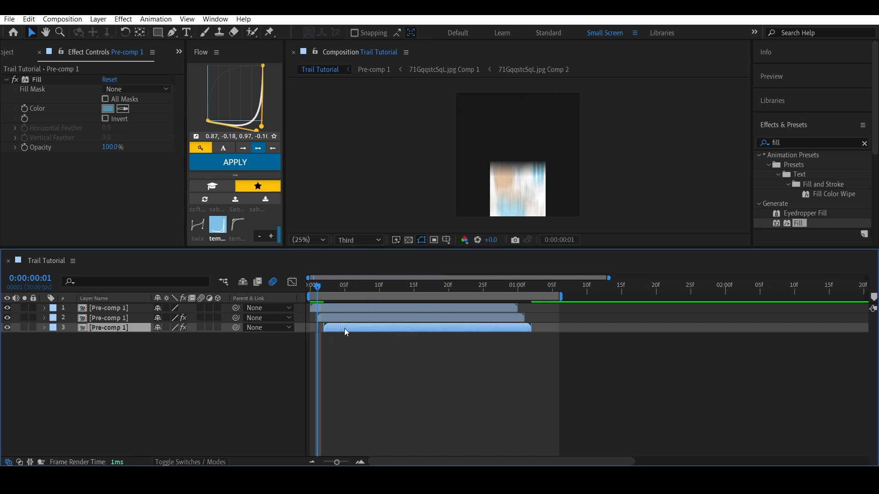
pyautogui.click(369, 358)
pyautogui.moveTo(319, 290); pyautogui.dragTo(301, 314)
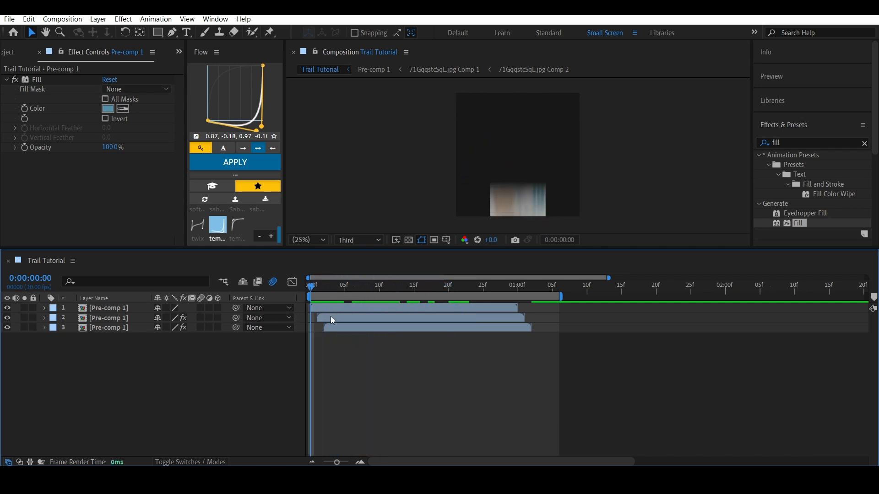
# Step: Duplicate the darker-blue layer twice, stagger the copies to start at frames 3 and 4, and scrub through the longer trail
pyautogui.click(365, 320)
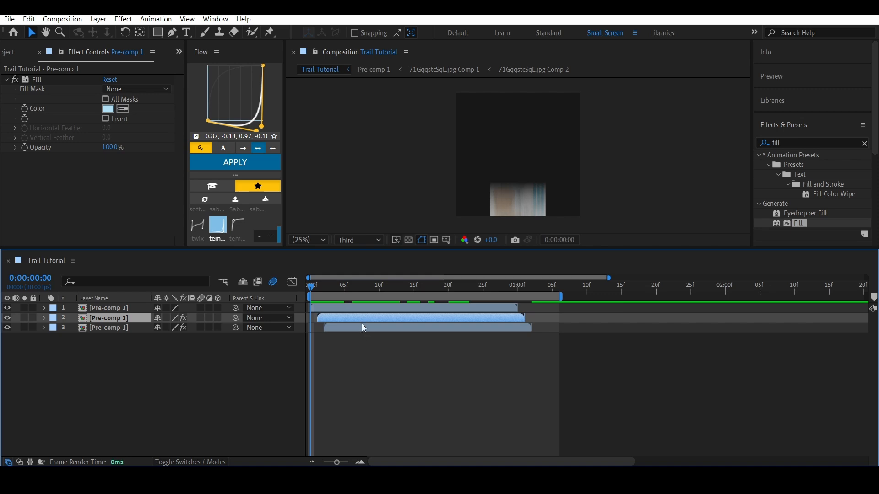
pyautogui.click(362, 326)
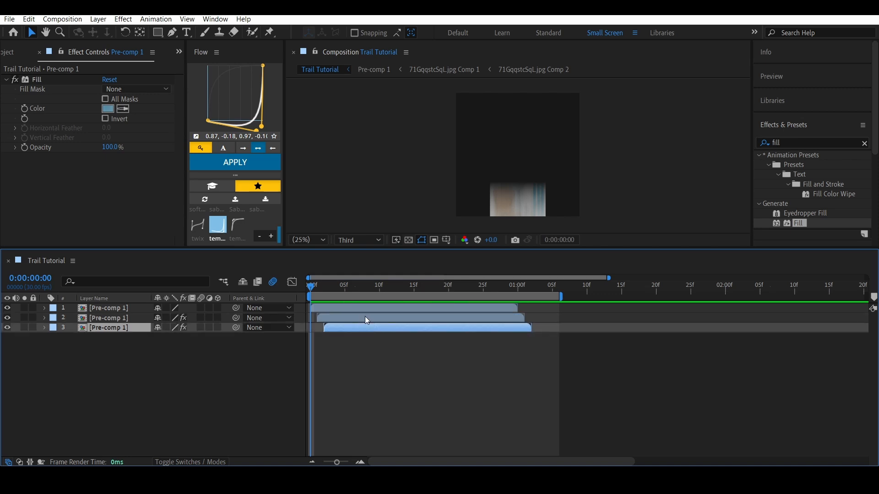
pyautogui.hotkey('ctrl', 'd')
pyautogui.hotkey('ctrl', 'd')
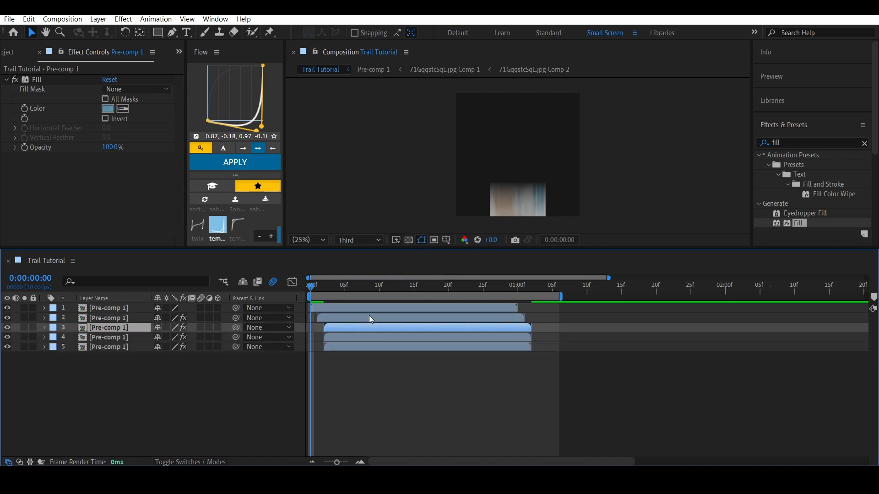
pyautogui.moveTo(336, 337); pyautogui.dragTo(352, 346)
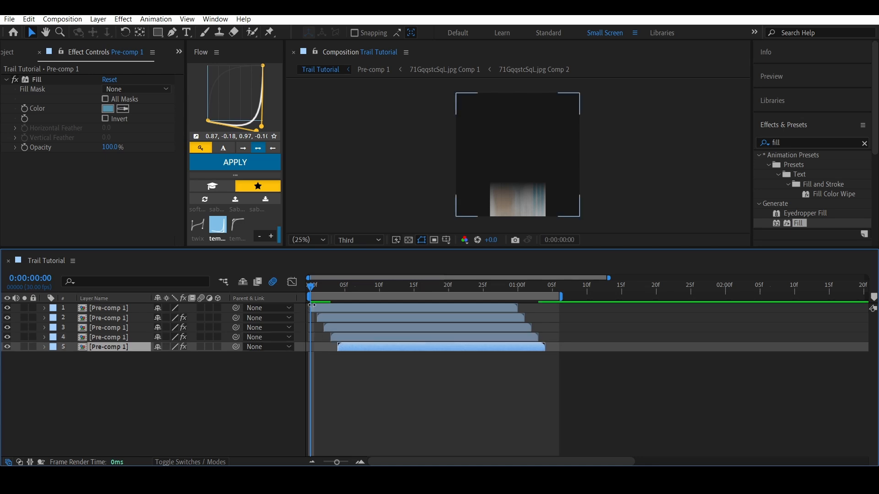
pyautogui.moveTo(310, 289); pyautogui.dragTo(351, 326)
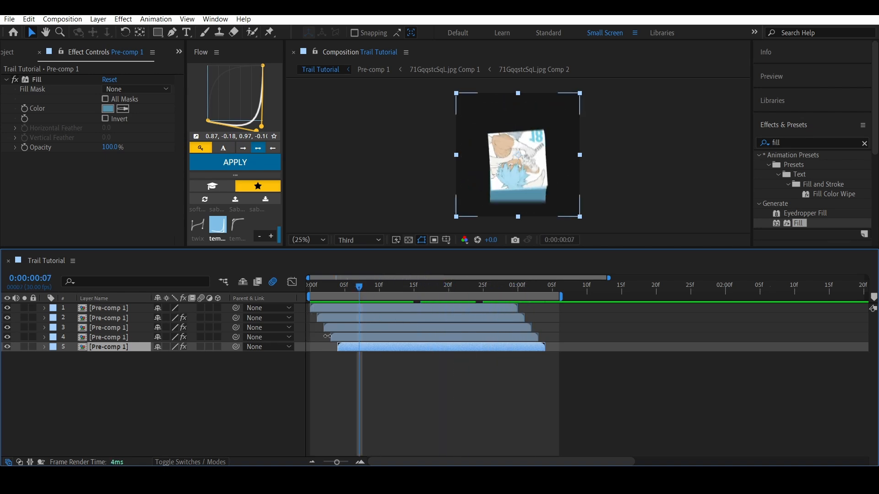
# Step: Delete the two extra darker-blue copies and play the three-layer trail from the first frame
pyautogui.press('Home')
pyautogui.press('Delete')
pyautogui.press('Delete')
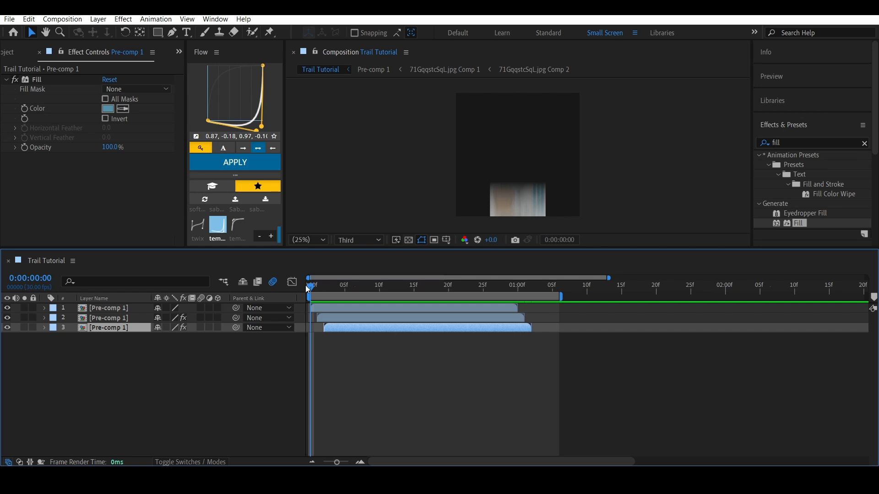
pyautogui.press('space')
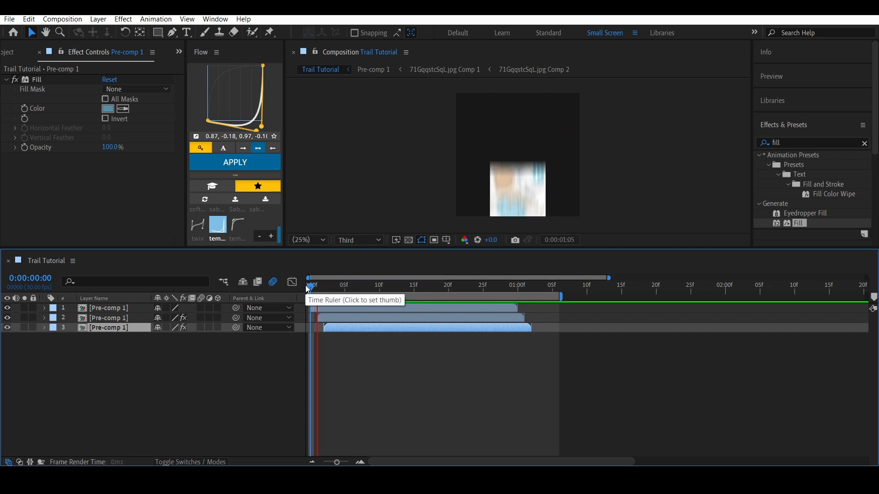
pyautogui.press('space')
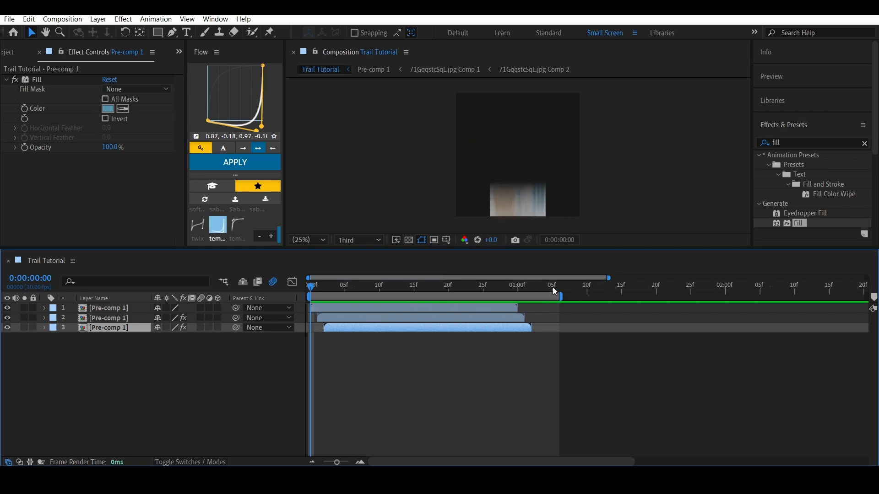
# Step: Split both filled trail layers at 0:00:01:00, where the main image ends, and delete the leftover parts
pyautogui.click(518, 293)
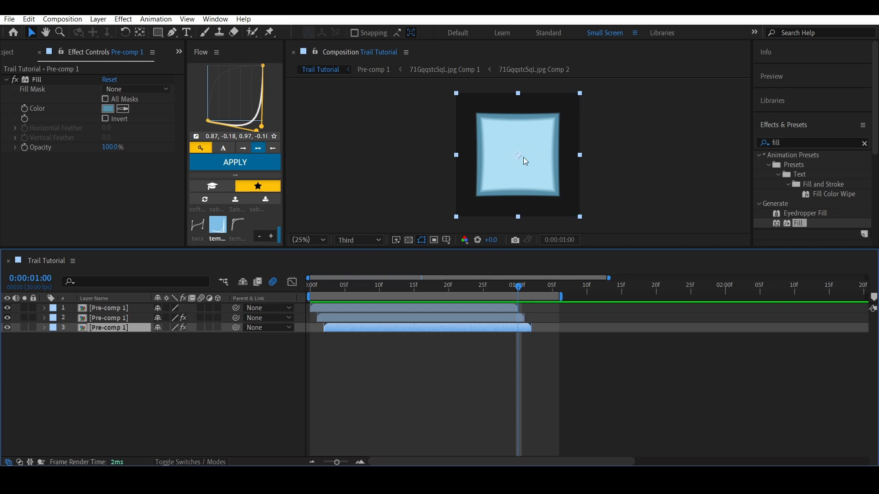
pyautogui.keyDown('shift'); pyautogui.click(520, 317); pyautogui.keyUp('shift')
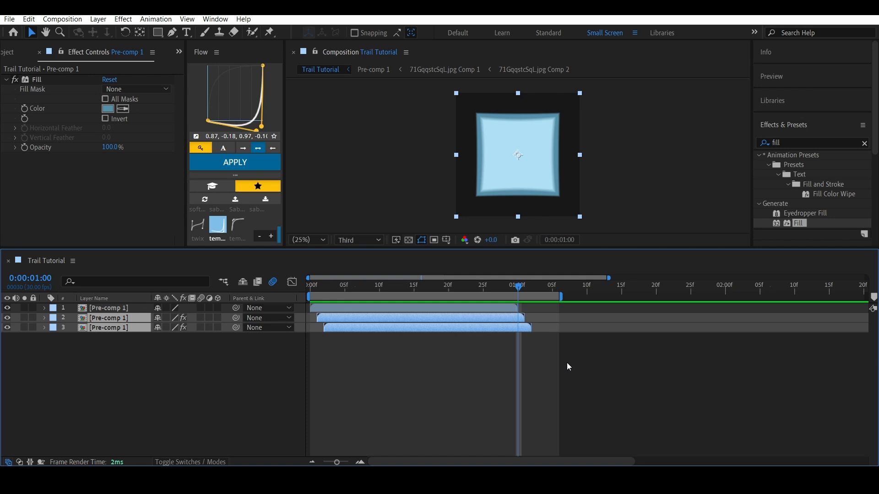
pyautogui.hotkey('ctrl', 'shift', 'd')
pyautogui.press('Delete')
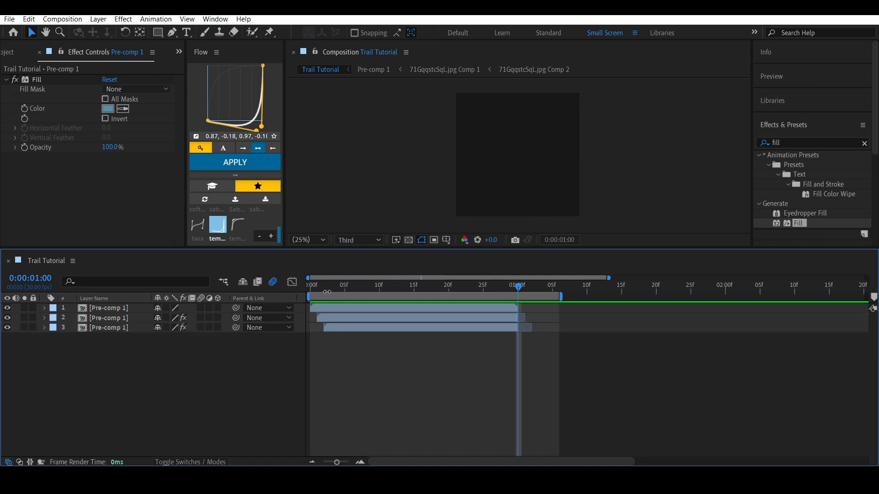
# Step: Play the composition from the first frame to check the trimmed trail layers
pyautogui.moveTo(327, 291); pyautogui.dragTo(302, 283)
pyautogui.press('space')
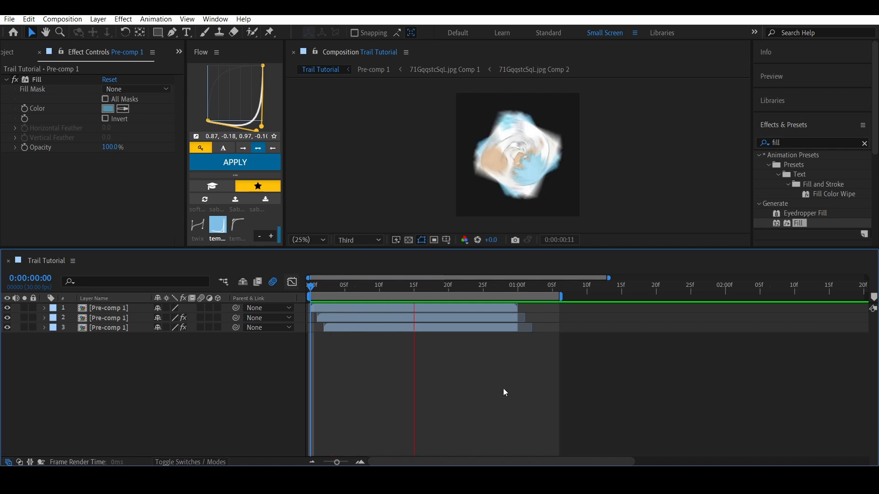
pyautogui.press('space')
pyautogui.moveTo(313, 289); pyautogui.dragTo(282, 304)
# Step: Select the light-blue trail layer and search the effects and presets for "soft"
pyautogui.click(444, 317)
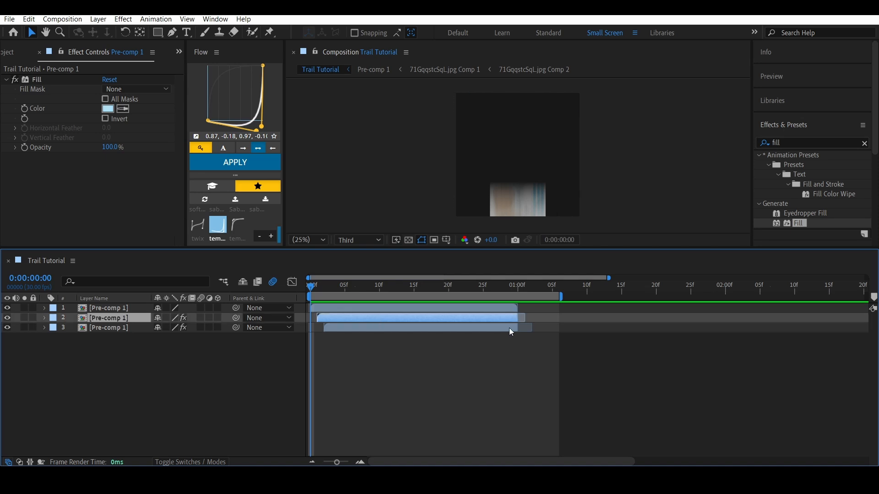
pyautogui.click(798, 144)
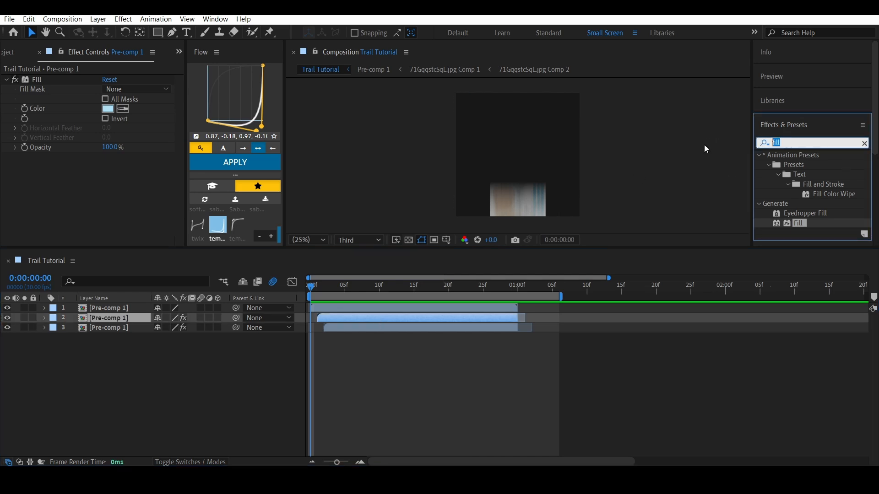
pyautogui.write('aot')
pyautogui.press('BackSpace')
pyautogui.press('BackSpace')
pyautogui.press('BackSpace')
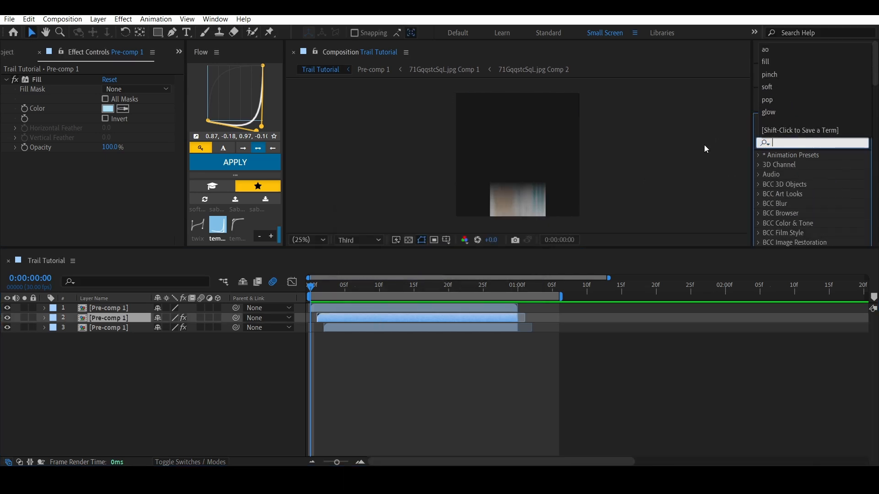
pyautogui.write('saoft')
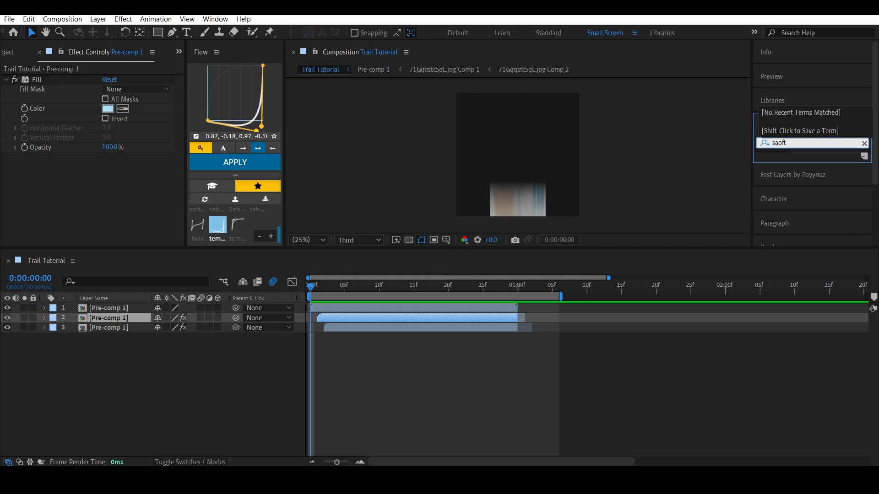
pyautogui.press('BackSpace')
pyautogui.press('BackSpace')
pyautogui.press('BackSpace')
pyautogui.write('oft')
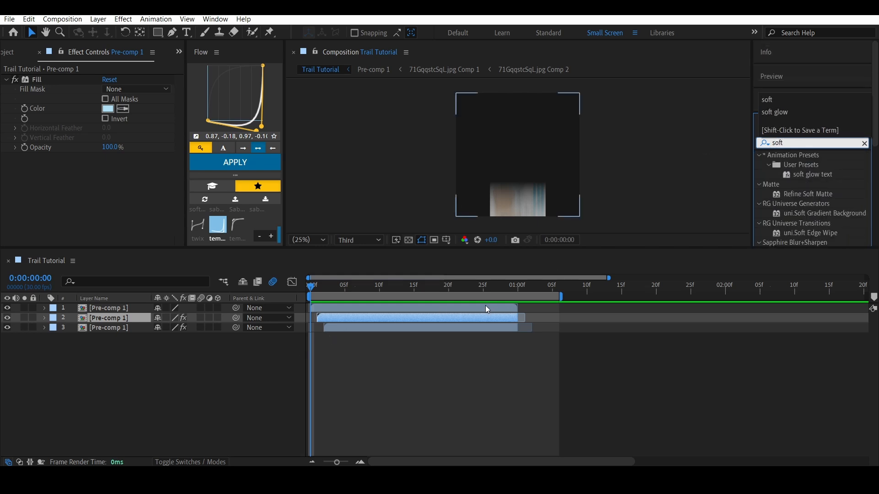
# Step: Add the darker-blue layer to the selection and apply the soft glow text preset to both trail layers
pyautogui.keyDown('shift'); pyautogui.click(469, 328); pyautogui.keyUp('shift')
pyautogui.click(806, 175)
pyautogui.doubleClick(805, 175)
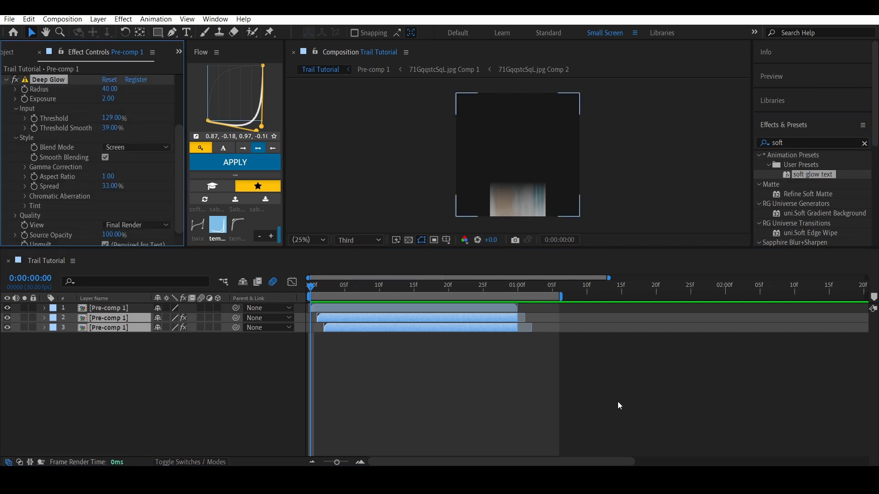
# Step: At 0:00:00:19, set the darker-blue trail layer's Deep Glow exposure to 3 and radius to 100
pyautogui.click(463, 403)
pyautogui.moveTo(311, 287); pyautogui.dragTo(442, 311)
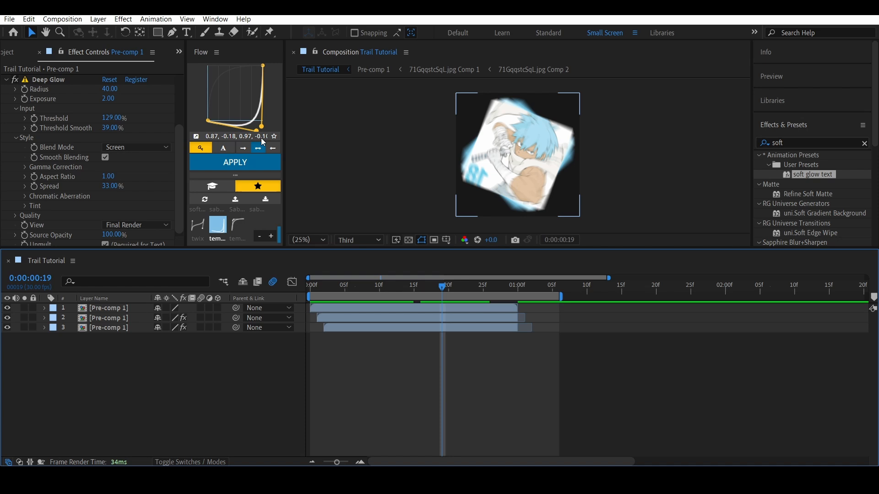
pyautogui.click(108, 99)
pyautogui.press('Return')
pyautogui.click(107, 89)
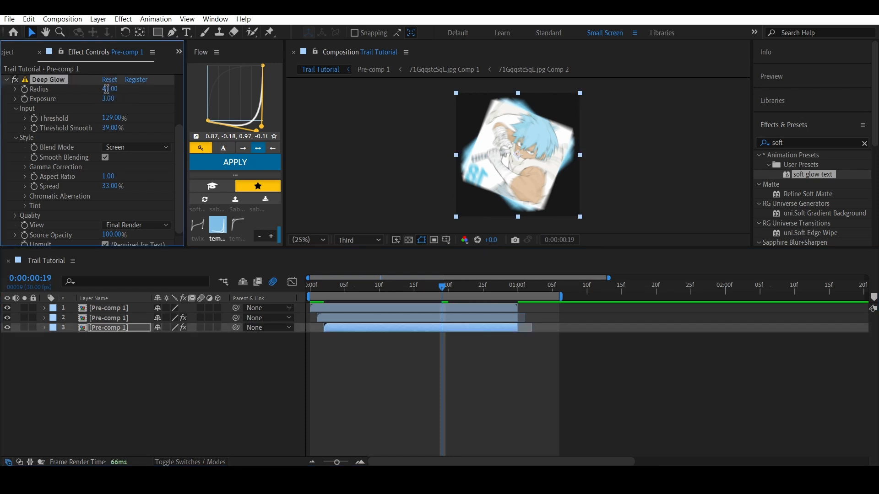
pyautogui.press('Return')
pyautogui.moveTo(120, 91); pyautogui.dragTo(120, 92)
pyautogui.click(118, 89)
pyautogui.write('100')
pyautogui.press('Return')
# Step: Set the light-blue trail layer's Deep Glow exposure to 3 and radius to 100
pyautogui.click(366, 318)
pyautogui.click(108, 177)
pyautogui.write('3')
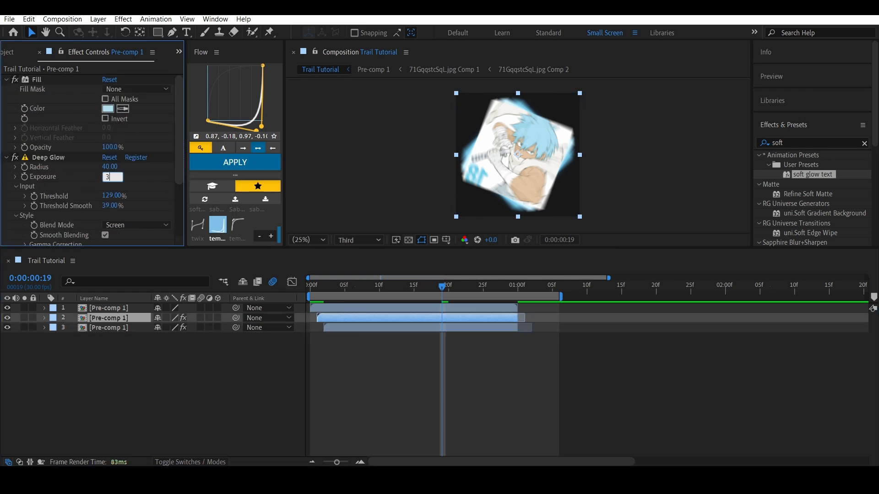
pyautogui.press('Return')
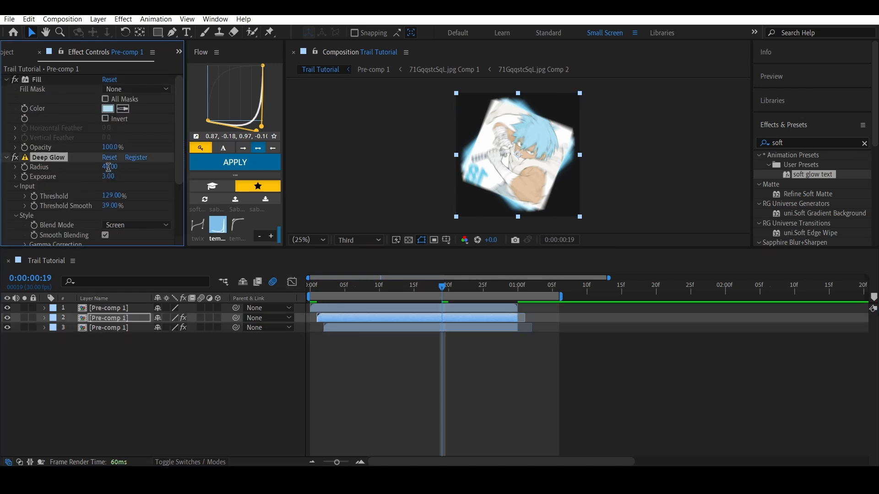
pyautogui.click(108, 167)
pyautogui.write('100')
pyautogui.press('Return')
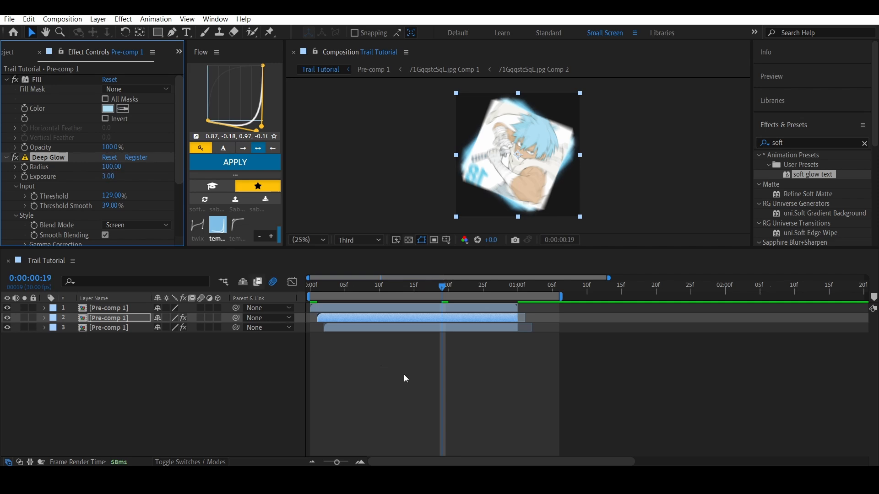
# Step: Play the Trail Tutorial composition from the first frame to check the glowing trails
pyautogui.click(422, 372)
pyautogui.click(307, 288)
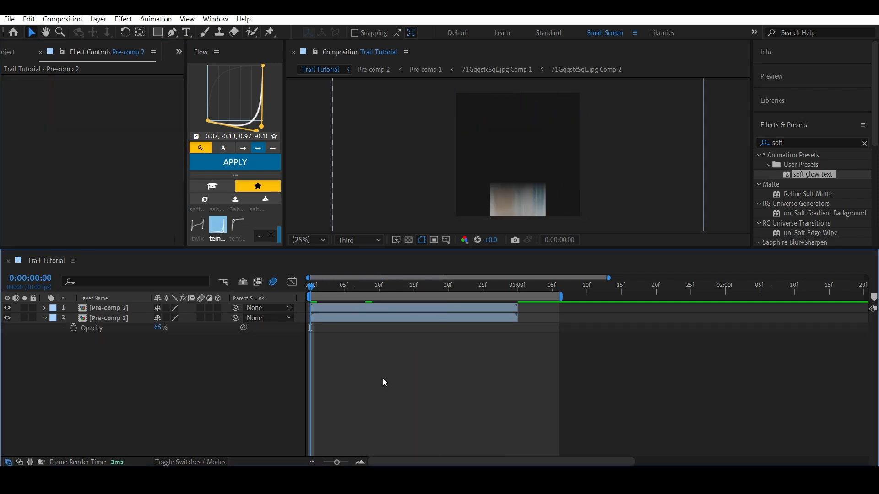
pyautogui.press('space')
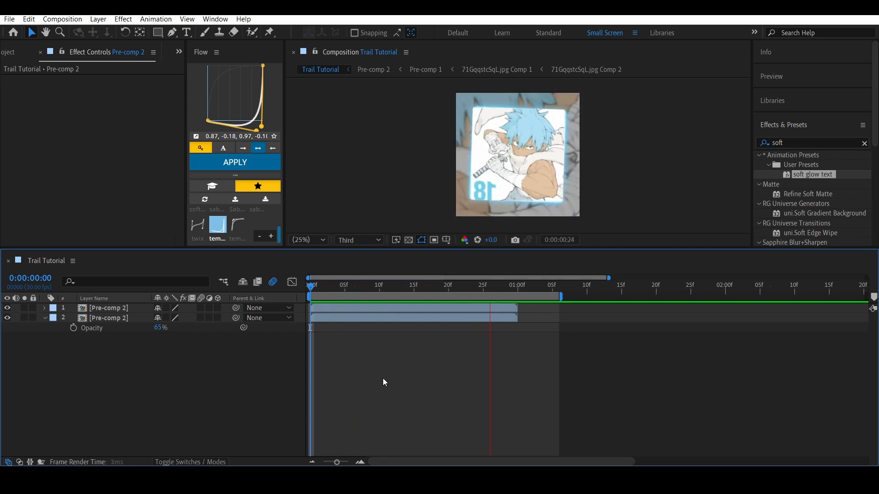
pyautogui.press('space')
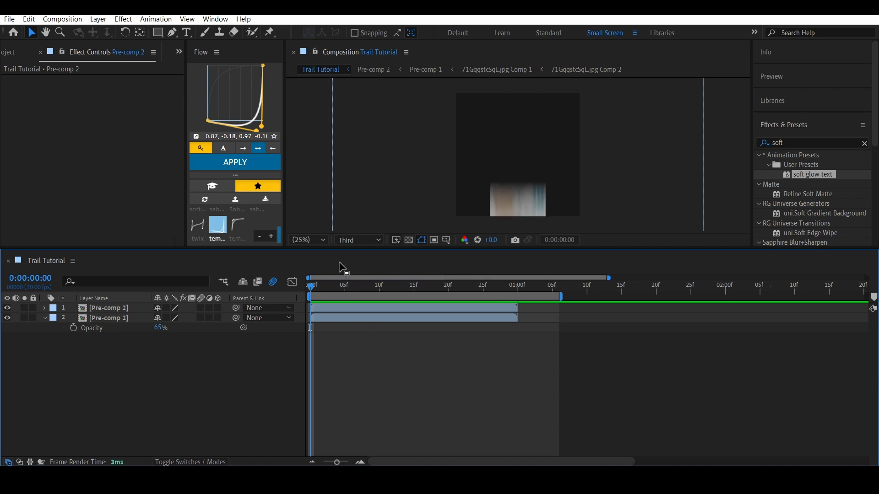
# Step: Inside Pre-comp 2, delay both trail layers by one frame so they start at frames 2 and 3
pyautogui.moveTo(326, 289); pyautogui.dragTo(345, 289)
pyautogui.doubleClick(352, 311)
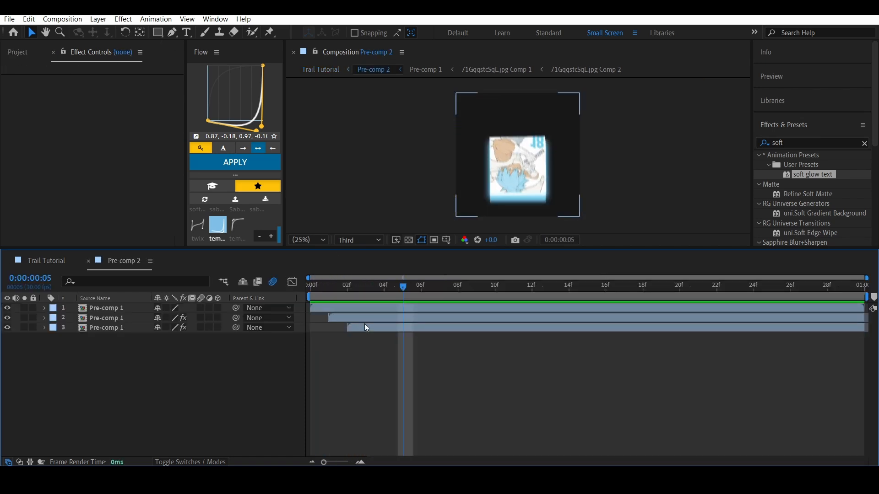
pyautogui.click(369, 317)
pyautogui.moveTo(367, 327); pyautogui.dragTo(381, 328)
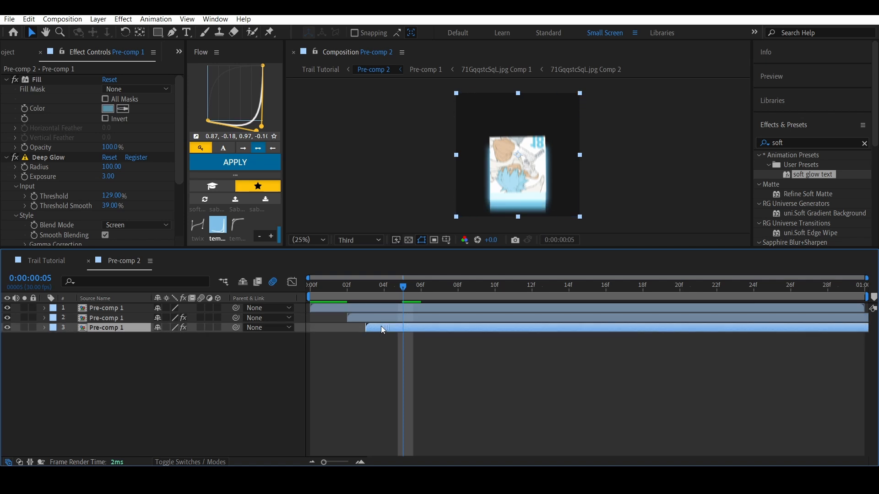
# Step: Return to the Trail Tutorial composition and play it from the first frame to check the wider trail offset
pyautogui.click(41, 261)
pyautogui.click(309, 288)
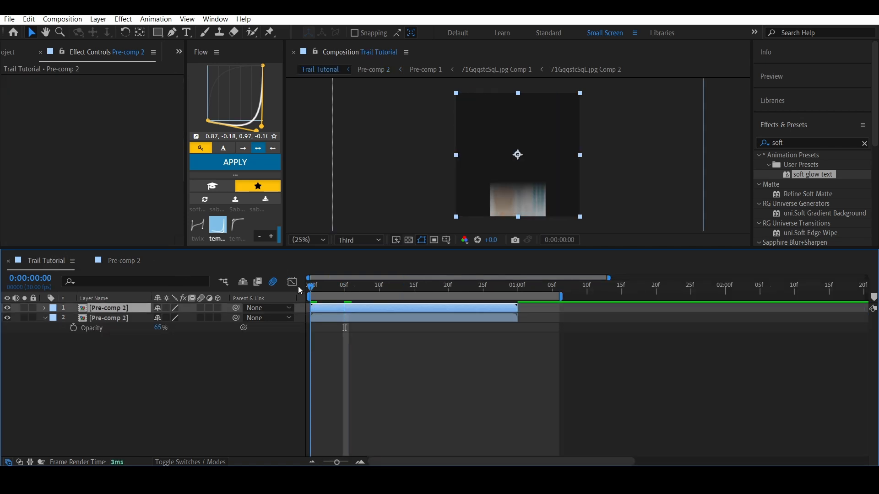
pyautogui.press('space')
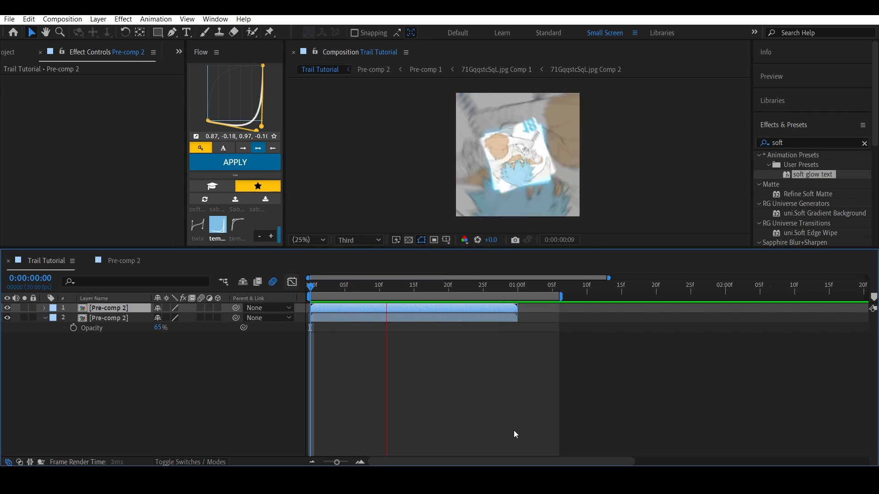
pyautogui.press('space')
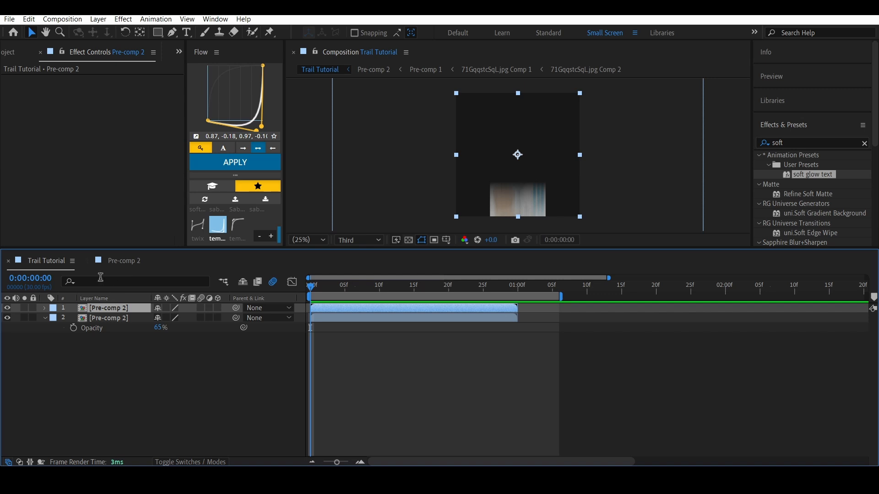
# Step: Close the Pre-comp 2 timeline and delete all layers from the Trail Tutorial composition
pyautogui.click(88, 261)
pyautogui.click(45, 319)
pyautogui.moveTo(347, 381); pyautogui.dragTo(308, 316)
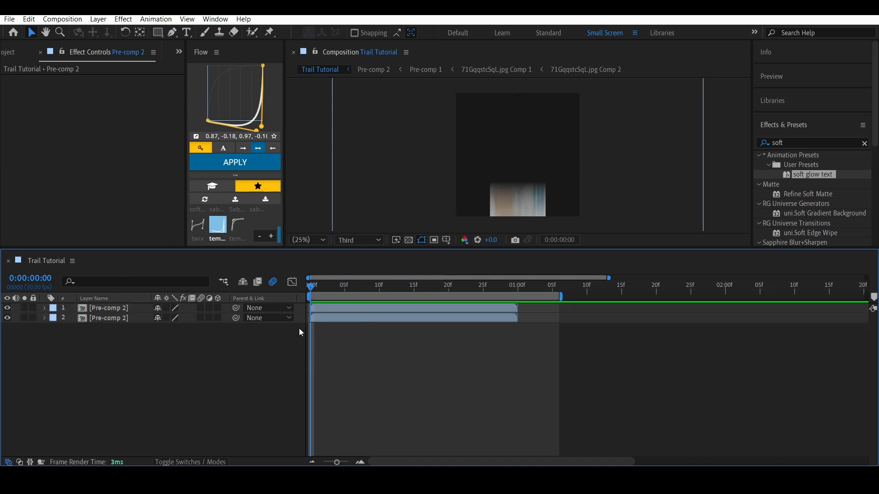
pyautogui.hotkey('ctrl', 'a')
pyautogui.press('Delete')
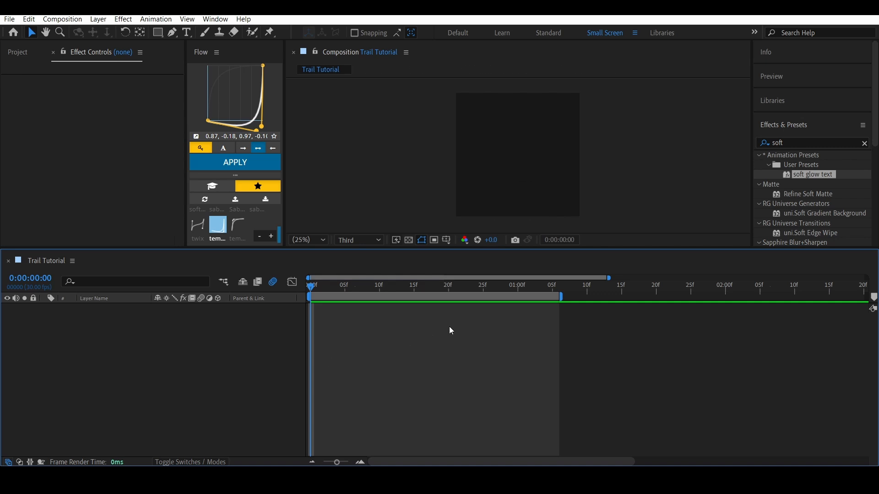
# Step: Create a text layer reading ALLURASPALACE near the middle of the empty composition
pyautogui.click(805, 126)
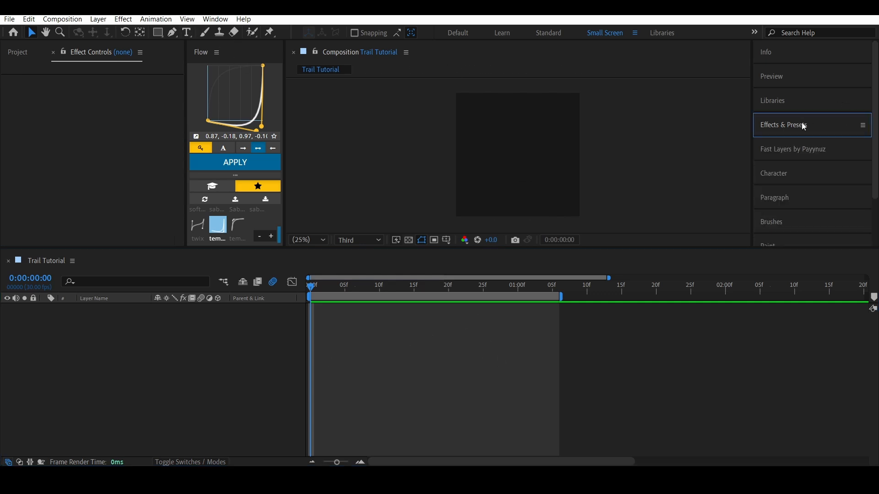
pyautogui.click(186, 32)
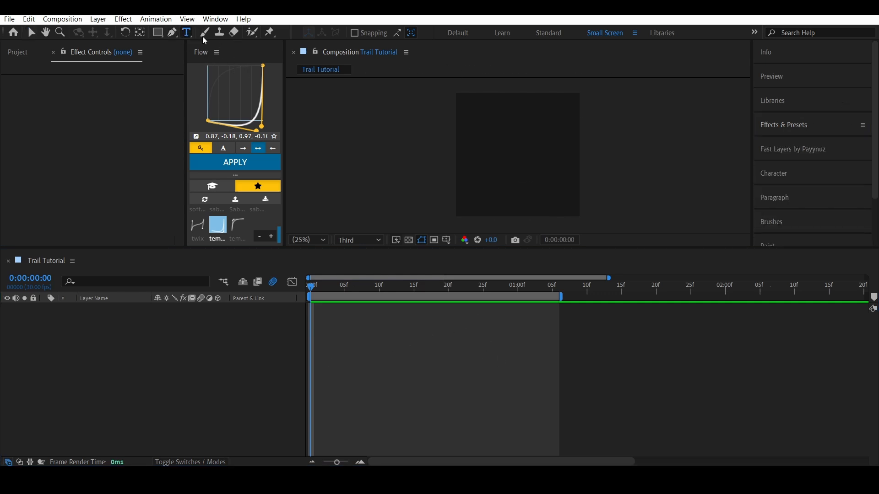
pyautogui.click(510, 150)
pyautogui.write('AL')
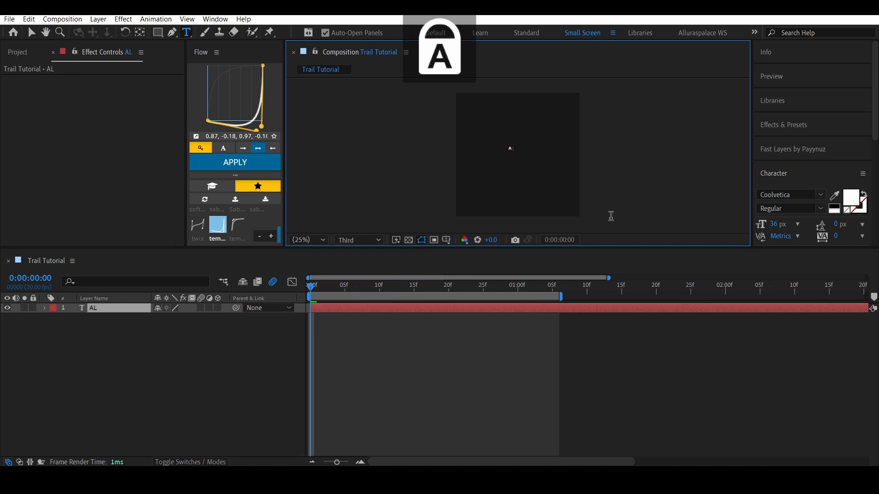
pyautogui.write('LURASPALACE')
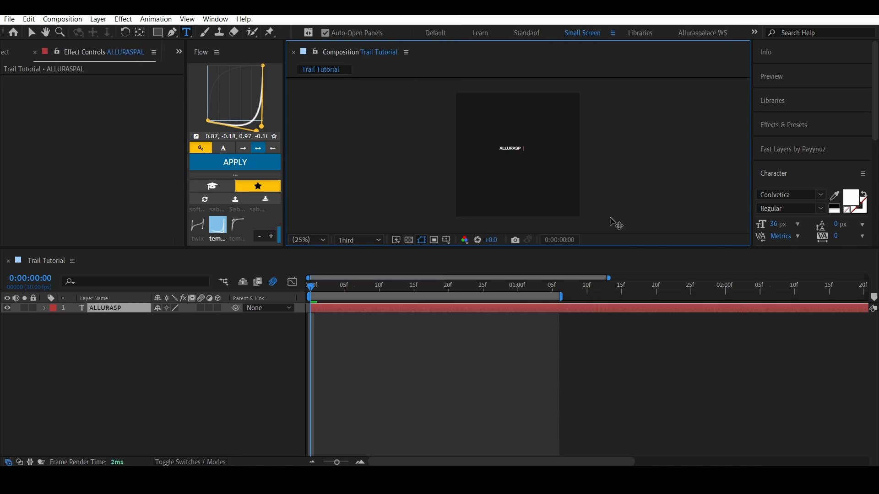
pyautogui.press('capslock')
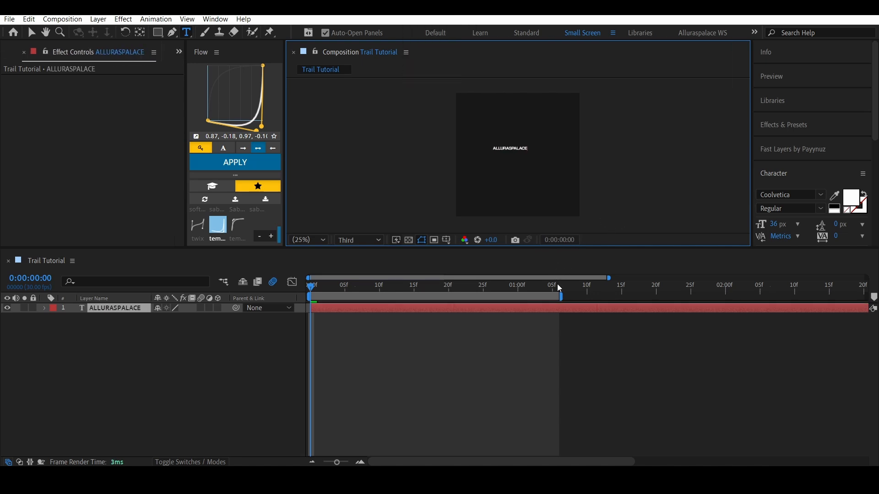
# Step: Split the text layer at 0:00:00:15 and delete the part after it
pyautogui.click(413, 289)
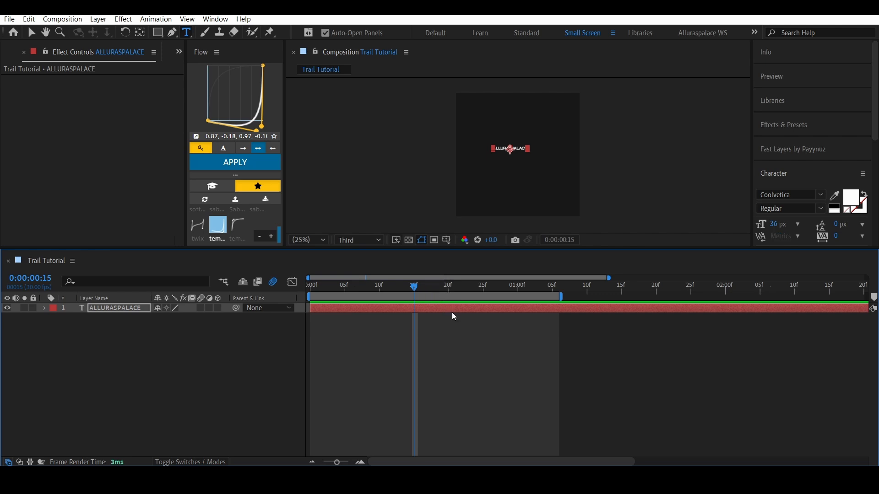
pyautogui.hotkey('ctrl', 'shift', 'd')
pyautogui.press('Delete')
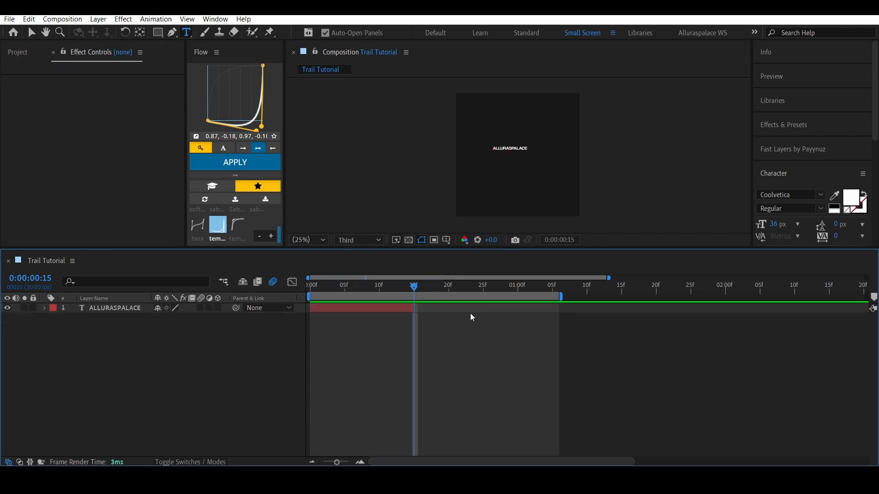
# Step: Reset the text layer's position so that it sits at the composition's centre
pyautogui.click(345, 288)
pyautogui.click(358, 310)
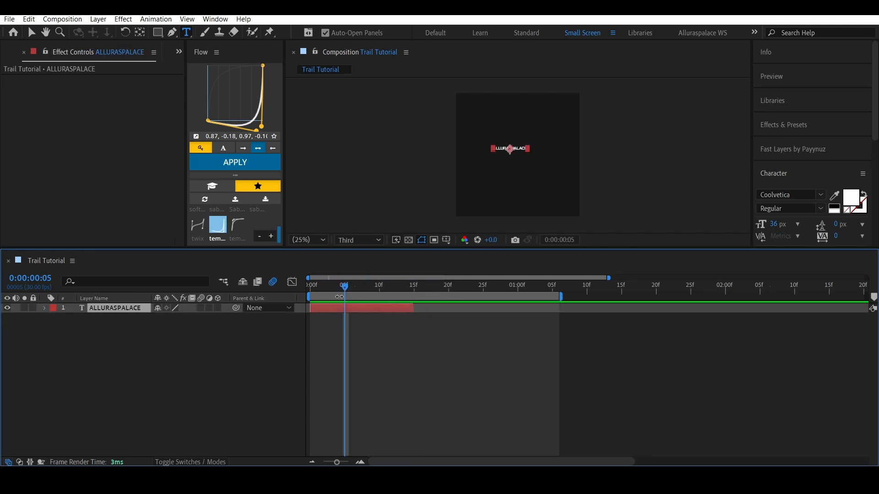
pyautogui.click(141, 35)
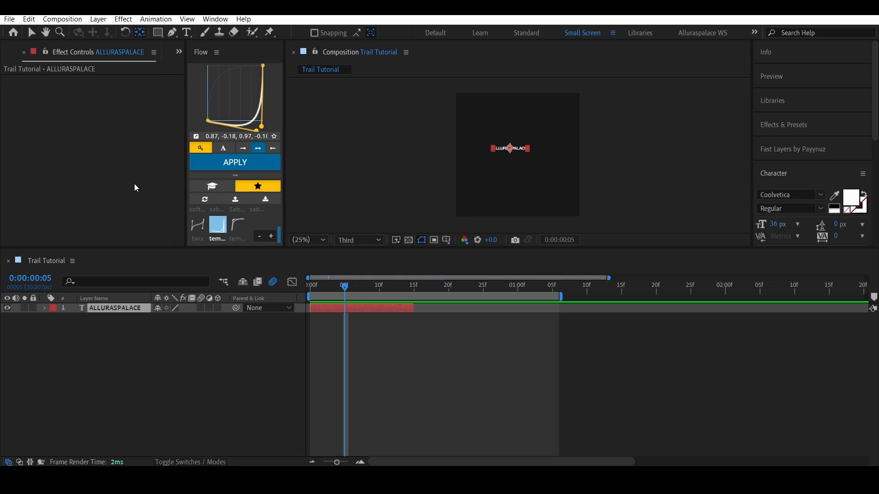
pyautogui.press('p')
pyautogui.rightClick(123, 321)
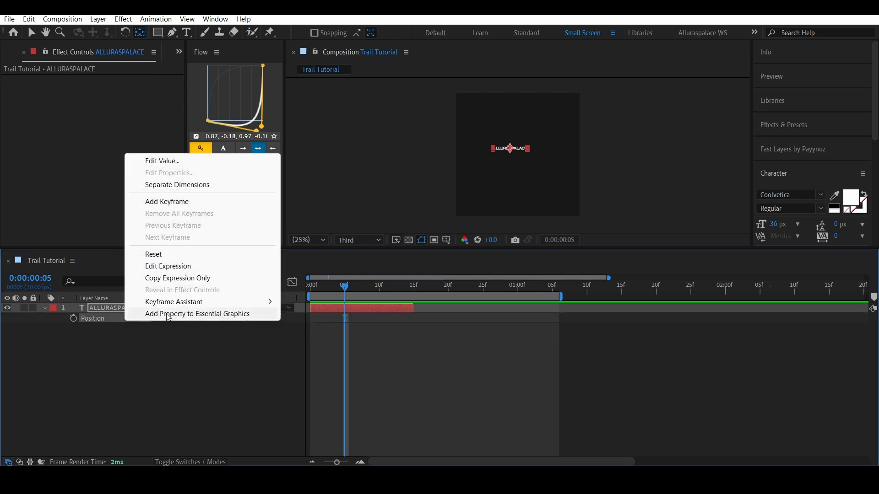
pyautogui.click(196, 255)
# Step: Set the text layer's scale to 150% and collapse its properties
pyautogui.press('s')
pyautogui.click(191, 317)
pyautogui.write('1')
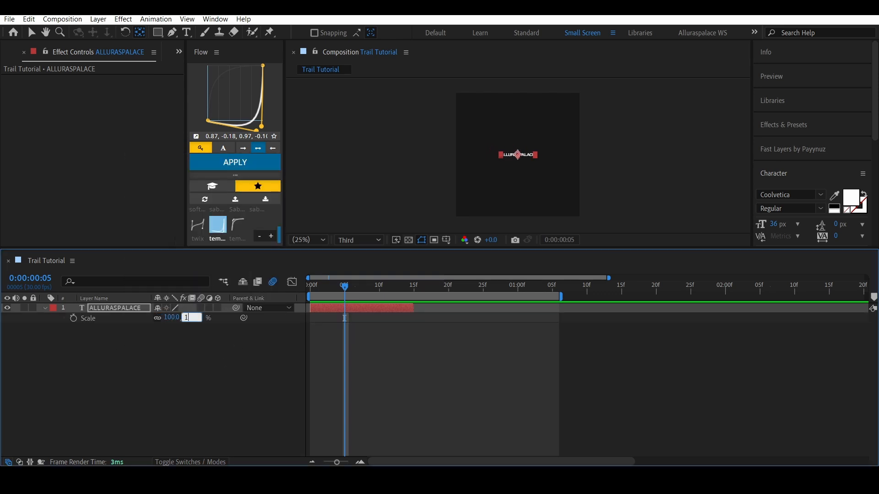
pyautogui.write('50')
pyautogui.press('Return')
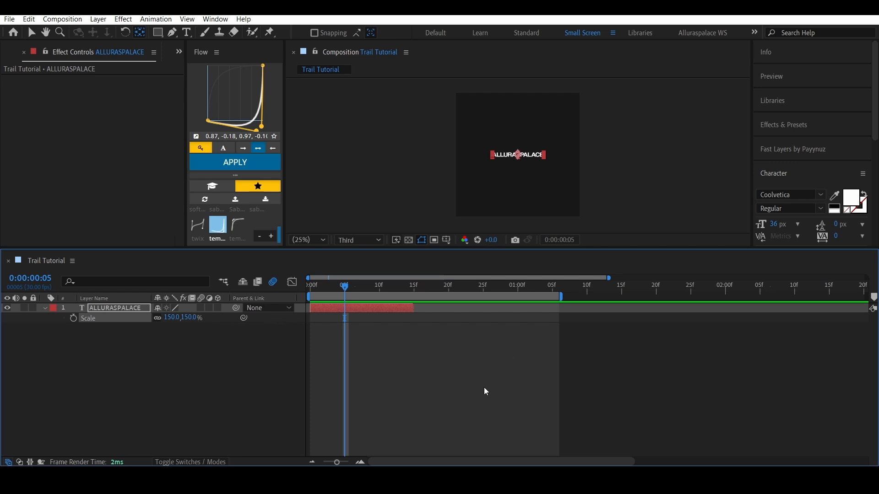
pyautogui.press('s')
pyautogui.click(459, 399)
# Step: With the text layer selected, search the effects and presets for "pop"
pyautogui.click(390, 307)
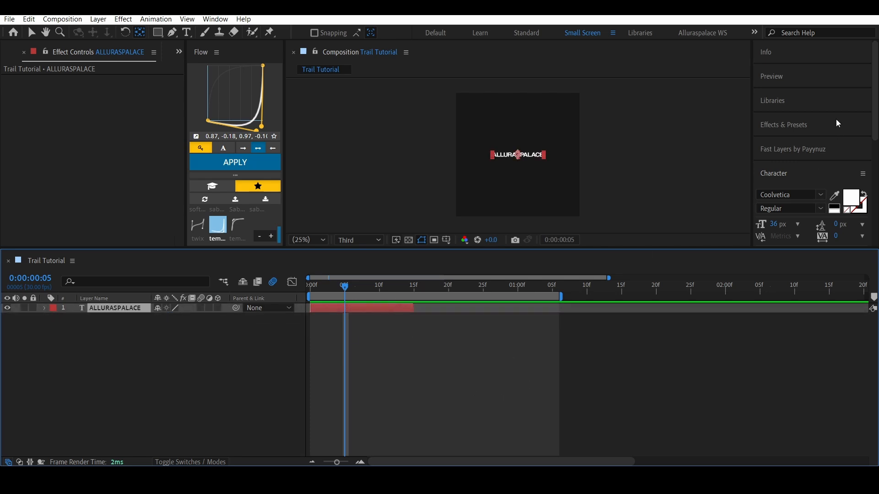
pyautogui.click(797, 153)
pyautogui.click(798, 148)
pyautogui.click(802, 167)
pyautogui.click(790, 164)
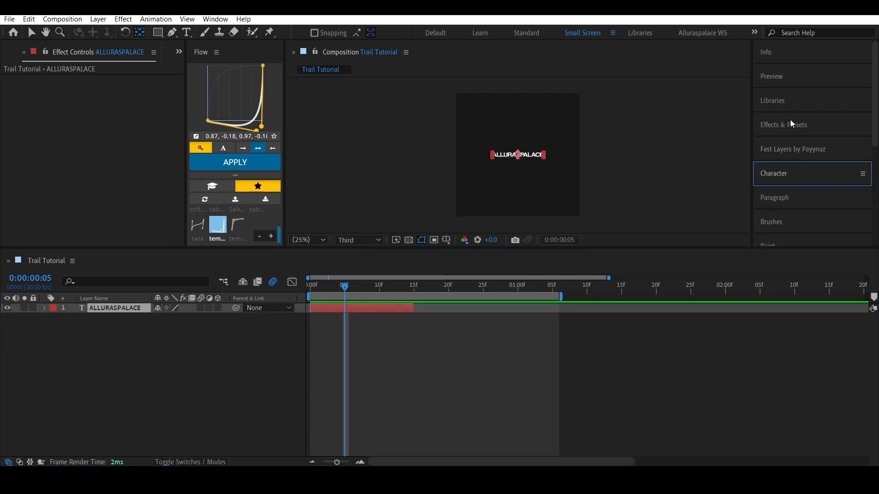
pyautogui.click(791, 124)
pyautogui.moveTo(789, 143); pyautogui.dragTo(718, 143)
pyautogui.write('pop')
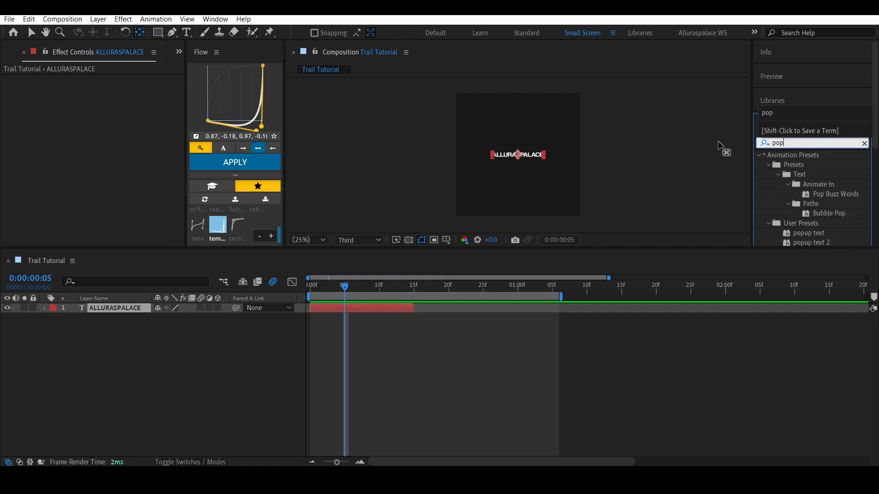
pyautogui.write('i')
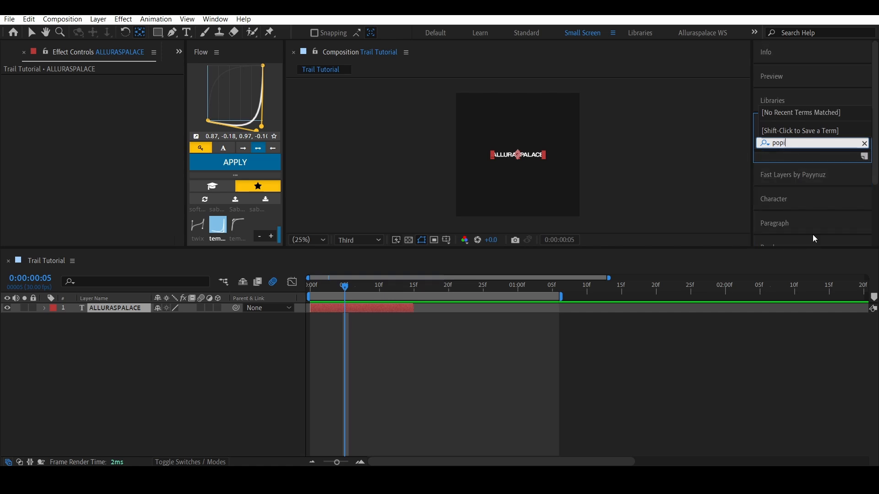
pyautogui.press('BackSpace')
# Step: Apply the popup text preset to the text layer at the first frame and collapse the presets list
pyautogui.click(383, 307)
pyautogui.press('Home')
pyautogui.doubleClick(804, 232)
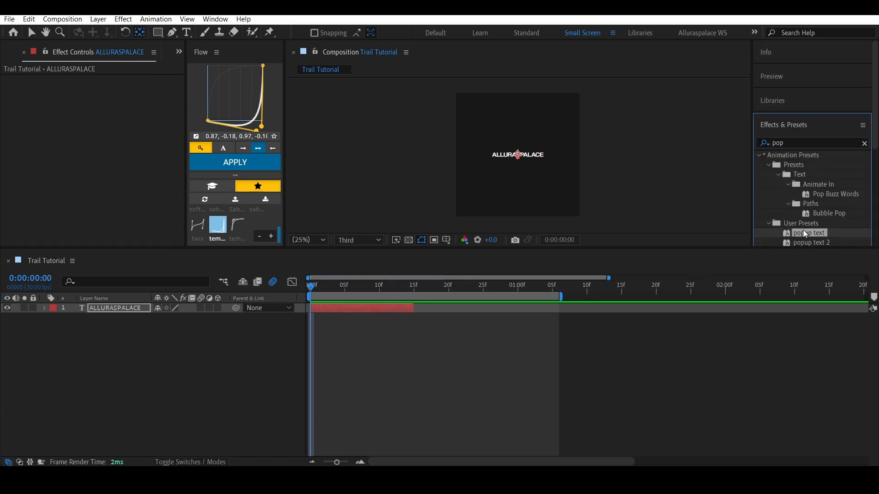
pyautogui.click(783, 125)
# Step: Preview the text animation and extend the text layer's end to about 0:00:00:29
pyautogui.click(340, 322)
pyautogui.press('space')
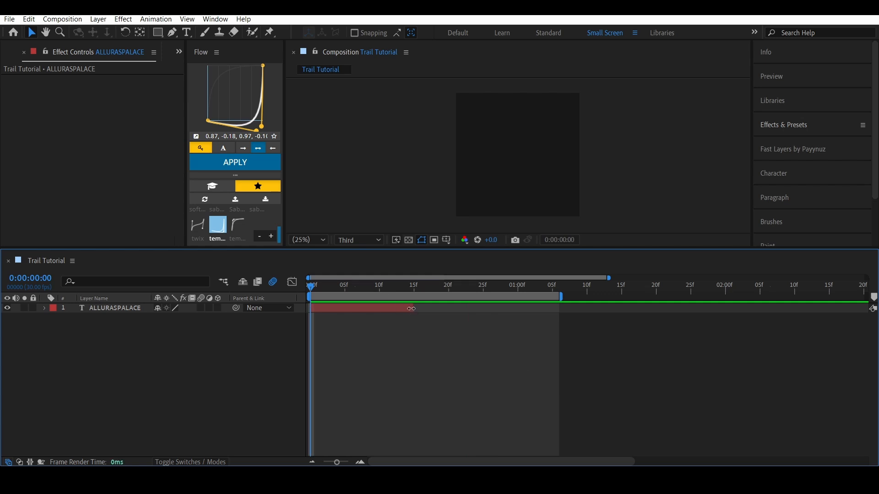
pyautogui.moveTo(411, 309); pyautogui.dragTo(511, 309)
# Step: Play the extended text layer from the first frame to check its pop-up animation
pyautogui.press('space')
pyautogui.press('space')
pyautogui.press('space')
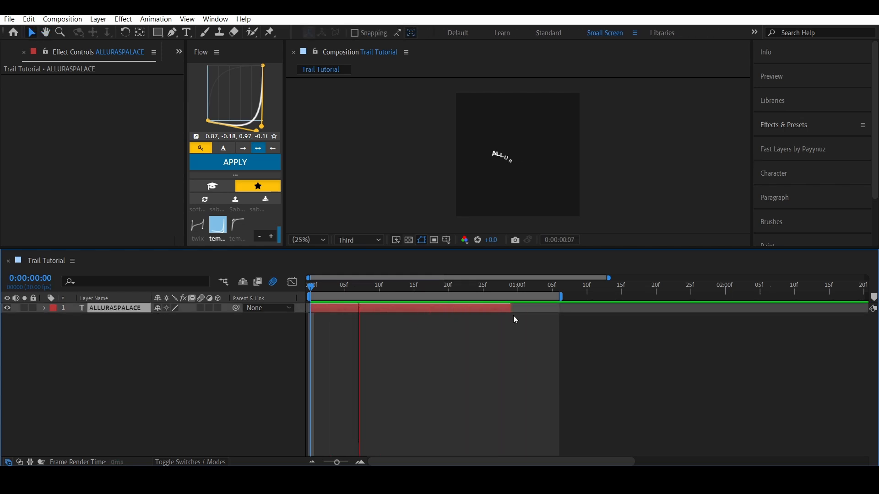
pyautogui.press('space')
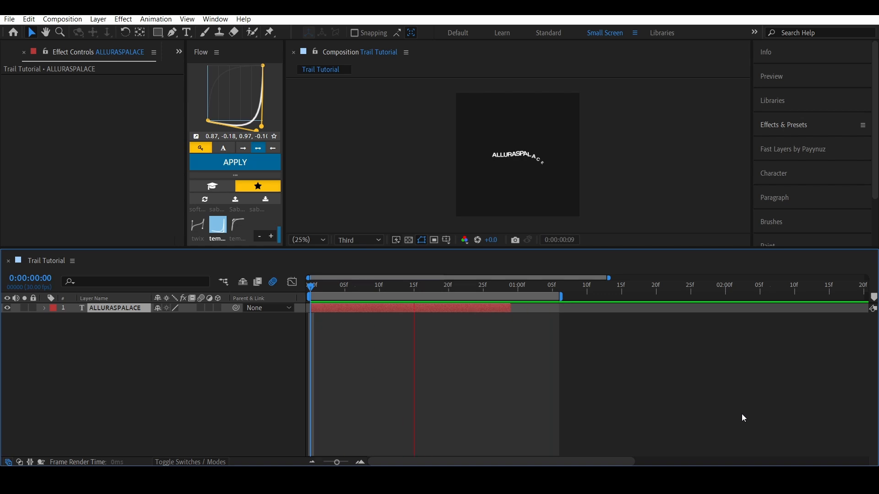
# Step: Pre-compose the ALLURASPALACE text layer with the default settings, then duplicate the pre-comp and select the lower copy
pyautogui.rightClick(431, 315)
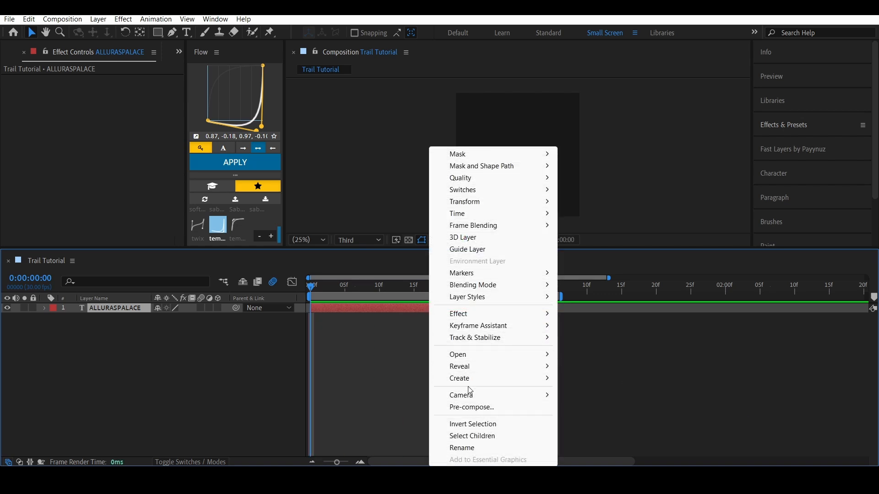
pyautogui.click(485, 412)
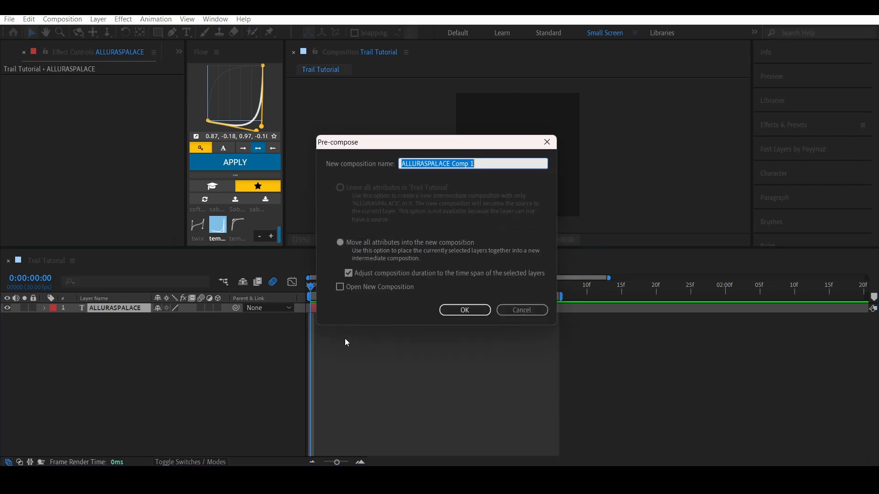
pyautogui.click(464, 310)
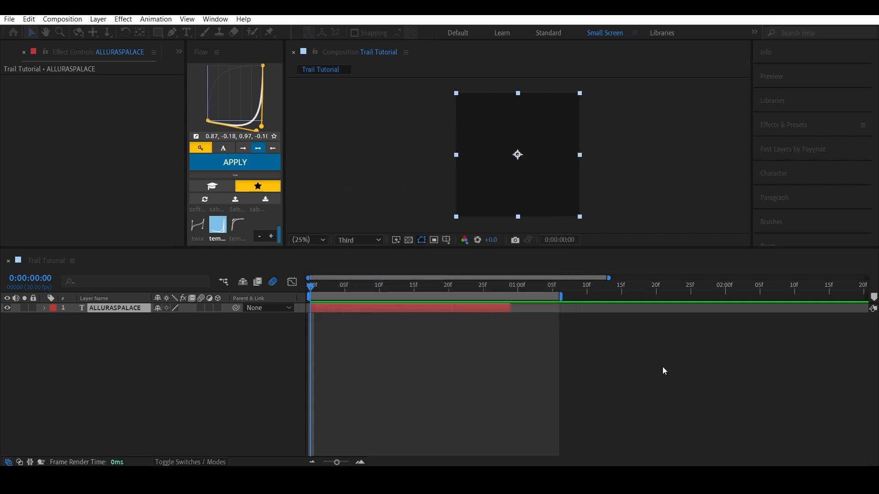
pyautogui.hotkey('ctrl', 'd')
pyautogui.click(432, 316)
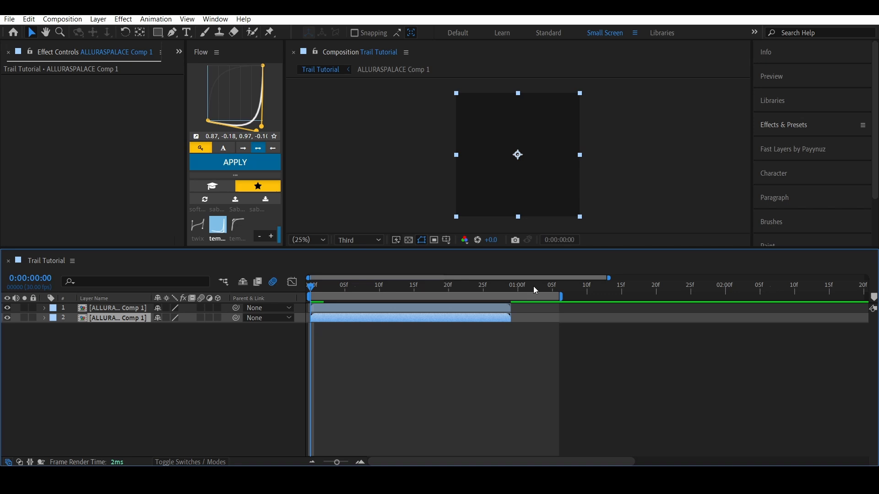
# Step: Find the Fill effect by searching "fill" and apply it to the lower ALLURASPALACE pre-comp layer
pyautogui.click(807, 127)
pyautogui.write('fi')
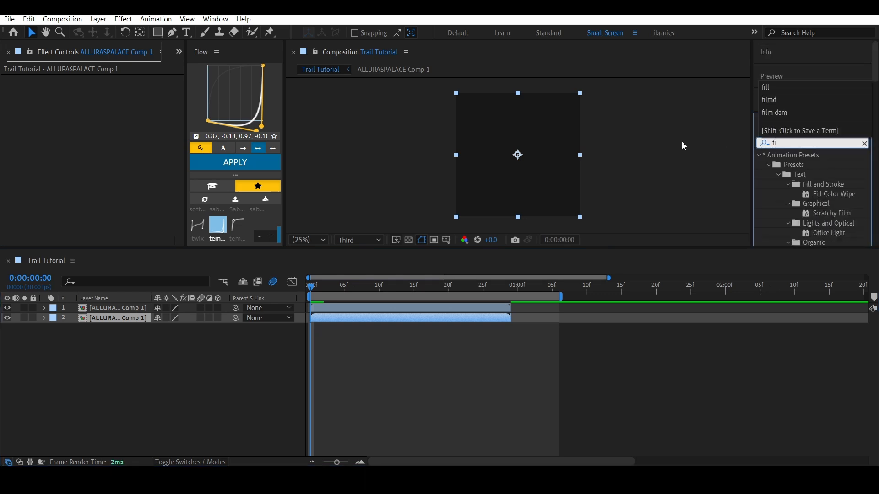
pyautogui.write('ll')
pyautogui.doubleClick(803, 223)
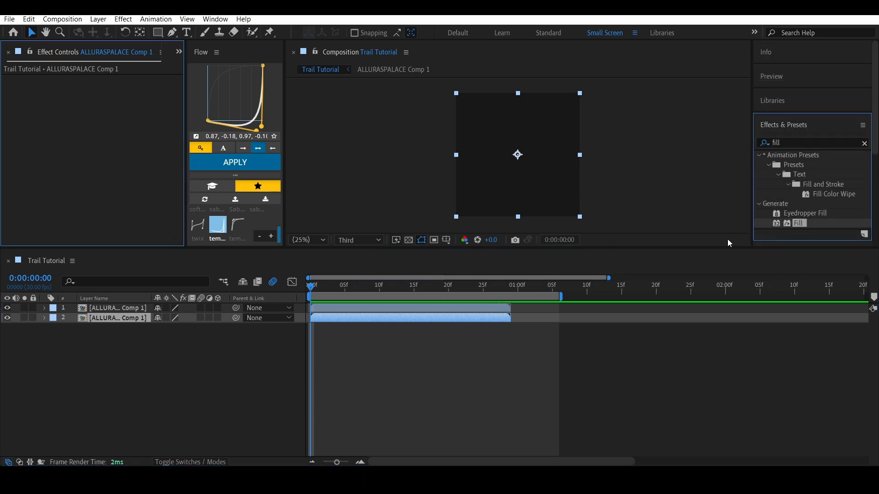
# Step: Change the Fill colour on the lower layer to light blue 7DC7DD with the text showing at 0:00:00:12
pyautogui.moveTo(339, 290); pyautogui.dragTo(394, 288)
pyautogui.click(108, 109)
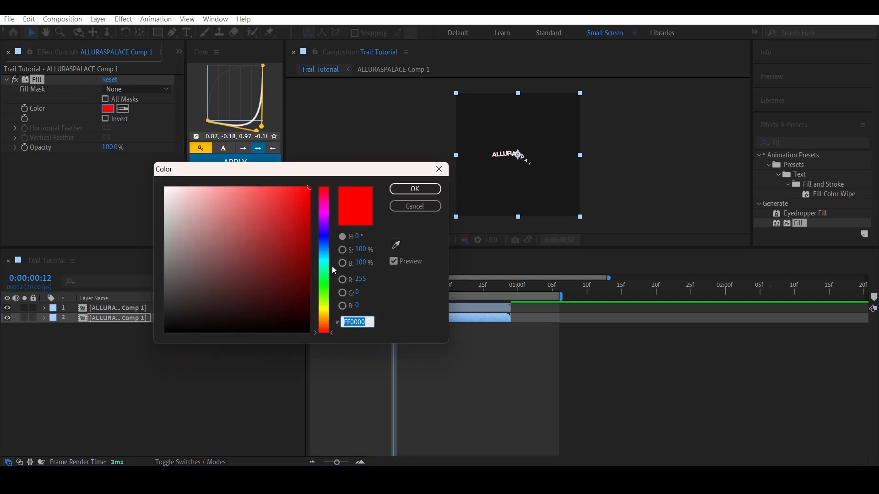
pyautogui.write('368AA3')
pyautogui.moveTo(225, 206); pyautogui.dragTo(223, 203)
pyautogui.click(414, 189)
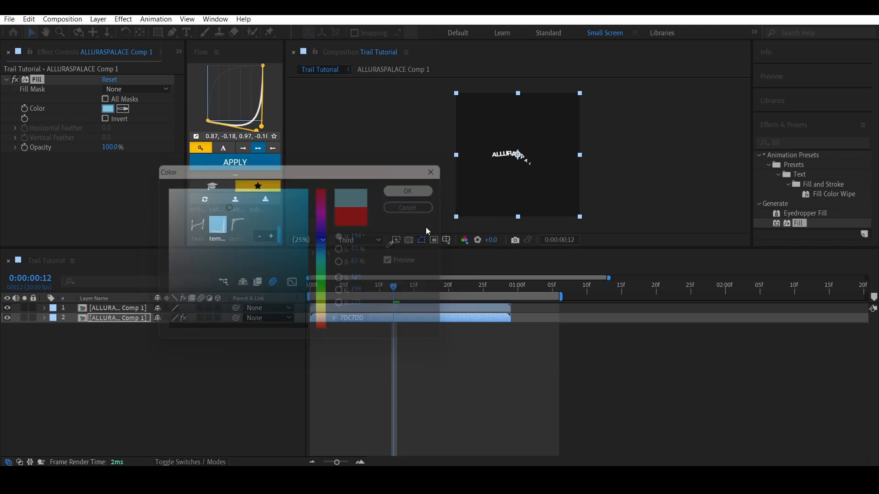
# Step: Shift the light blue layer one frame later than the white text and move to 0:00:00:08 to inspect the offset
pyautogui.click(313, 288)
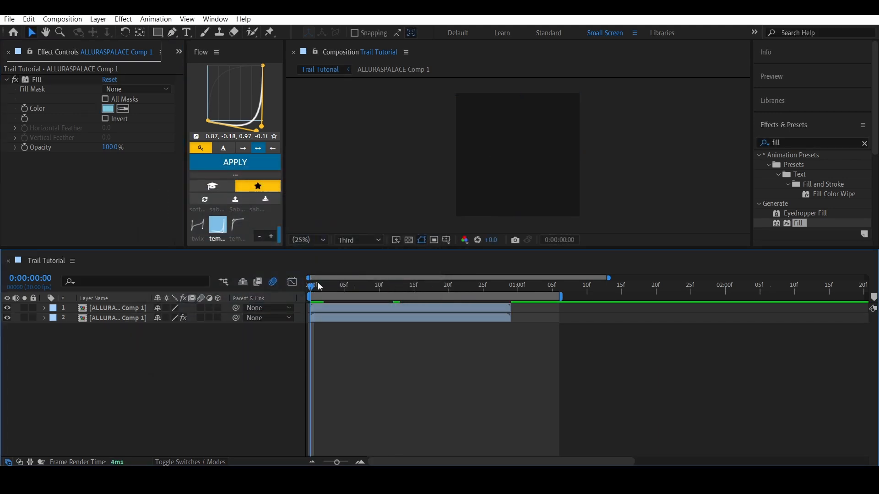
pyautogui.moveTo(336, 316); pyautogui.dragTo(341, 315)
pyautogui.moveTo(311, 289); pyautogui.dragTo(369, 329)
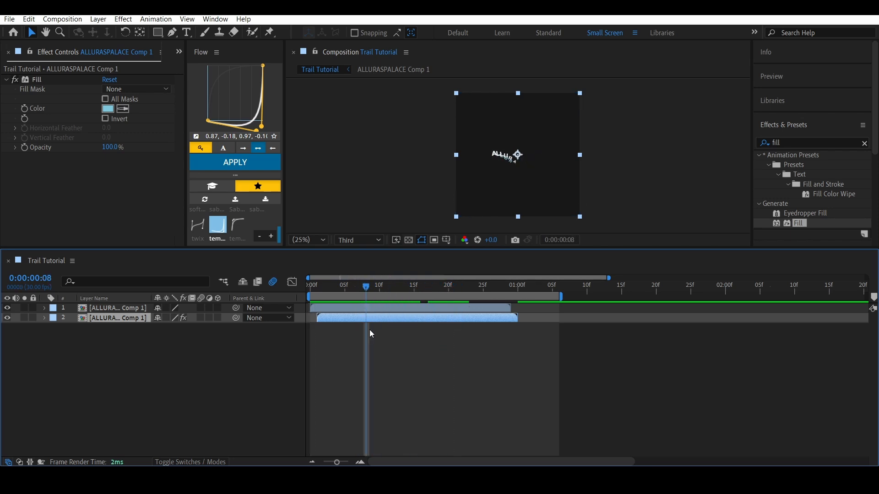
# Step: Duplicate the light blue layer as a bottom copy one frame later and set its Fill colour to darker blue 428FA6
pyautogui.hotkey('ctrl', 'd')
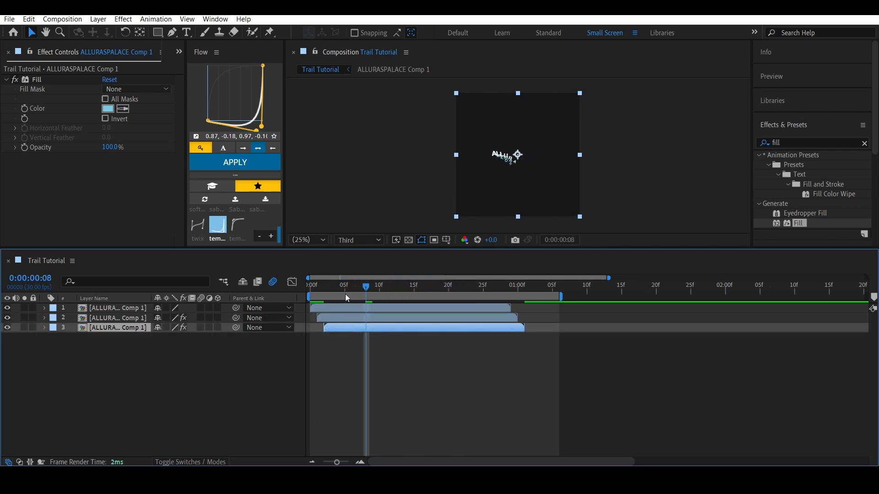
pyautogui.click(107, 108)
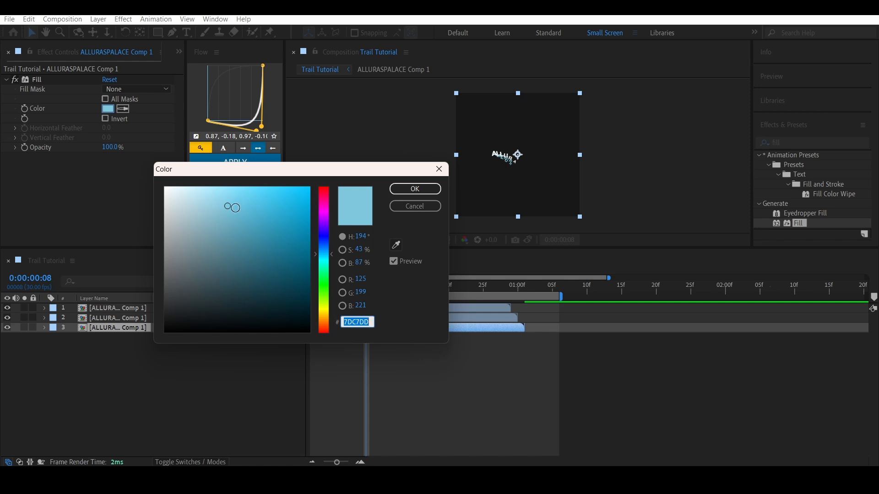
pyautogui.click(249, 234)
pyautogui.click(414, 190)
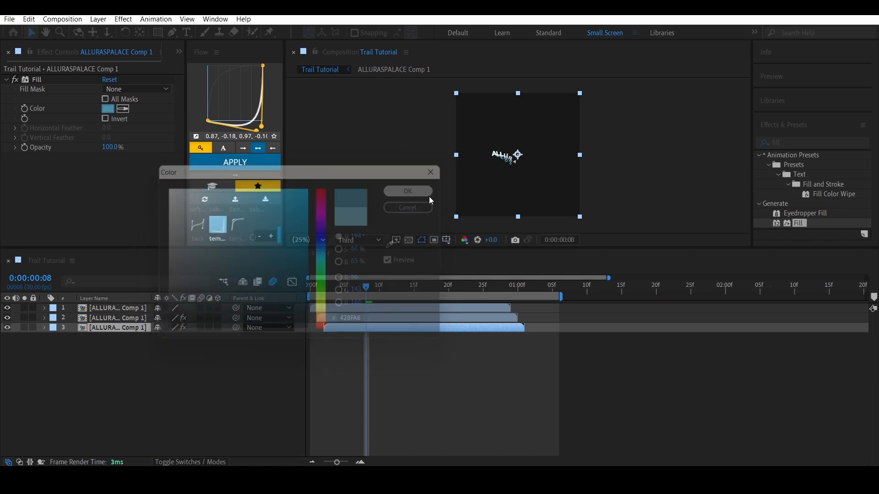
pyautogui.click(393, 378)
# Step: Trim both blue trail layers at 0:00:00:29 so they end together with the white text layer
pyautogui.click(511, 289)
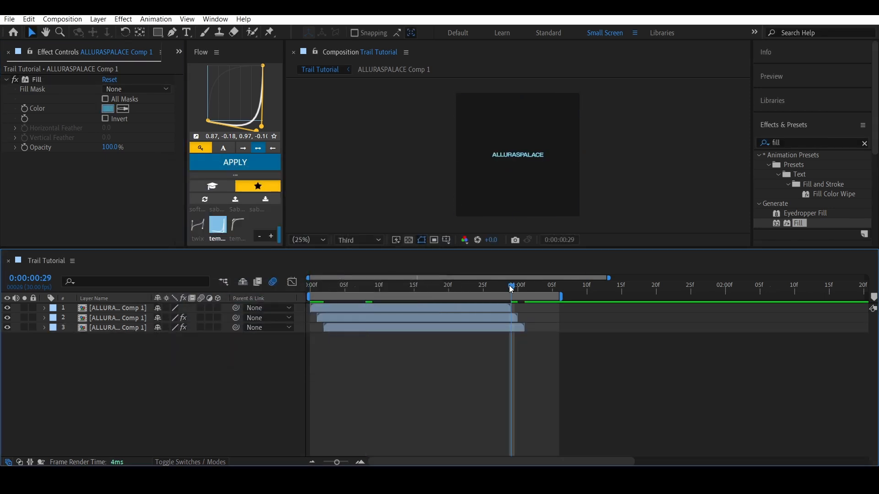
pyautogui.moveTo(512, 312); pyautogui.dragTo(519, 344)
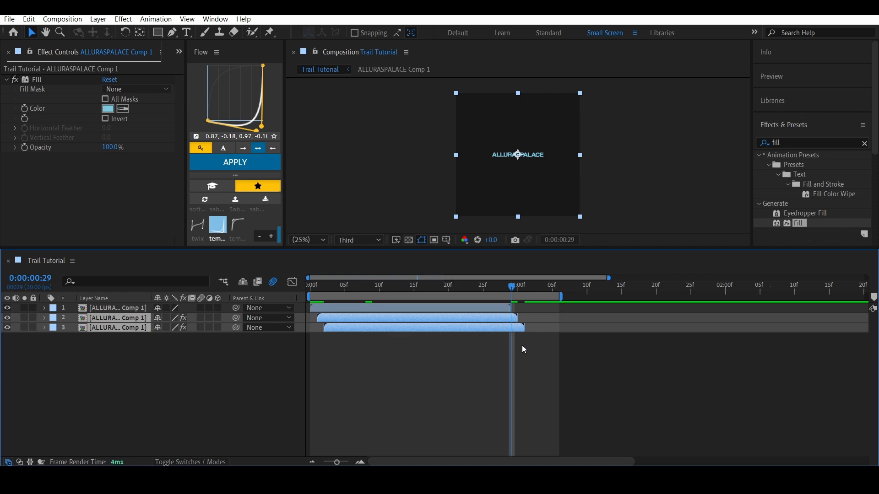
pyautogui.hotkey('ctrl', 'shift', 'd')
pyautogui.press('Delete')
# Step: Preview the text animation with its two coloured trails from the first frame
pyautogui.click(316, 289)
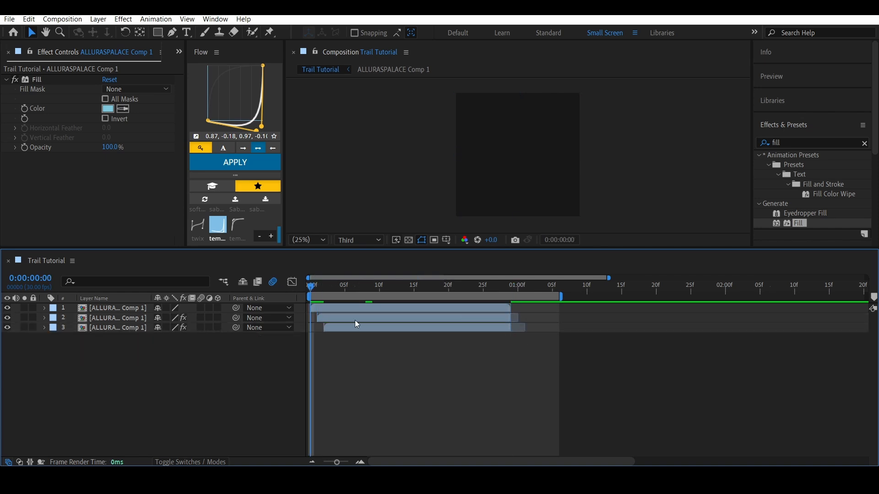
pyautogui.press('space')
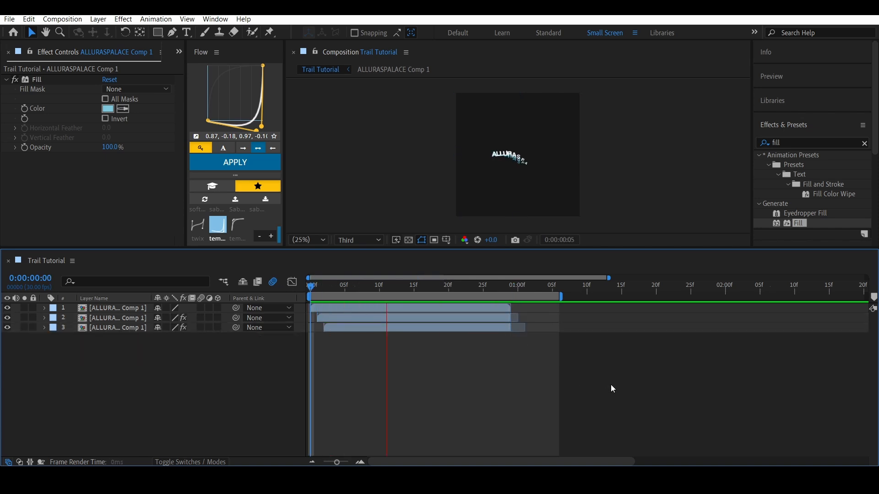
pyautogui.press('space')
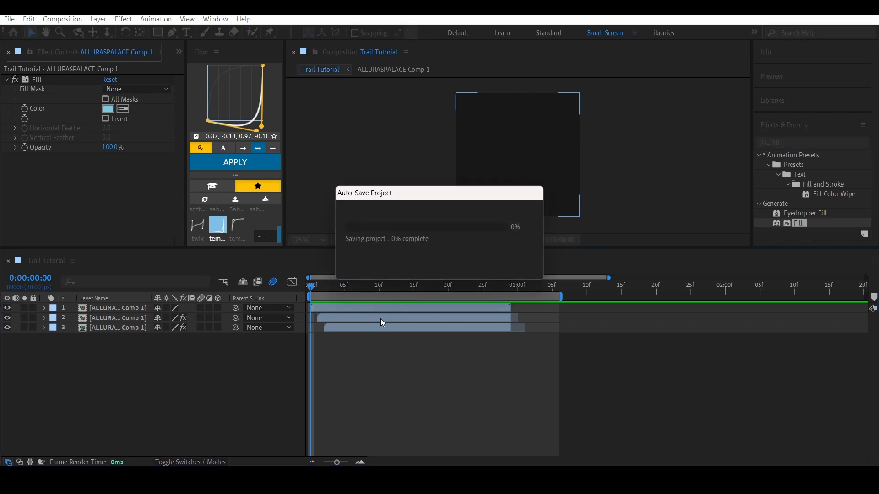
# Step: Apply the "soft glow text" user preset to both blue trail layers, finding it by searching the effects for "soft"
pyautogui.click(380, 317)
pyautogui.click(365, 288)
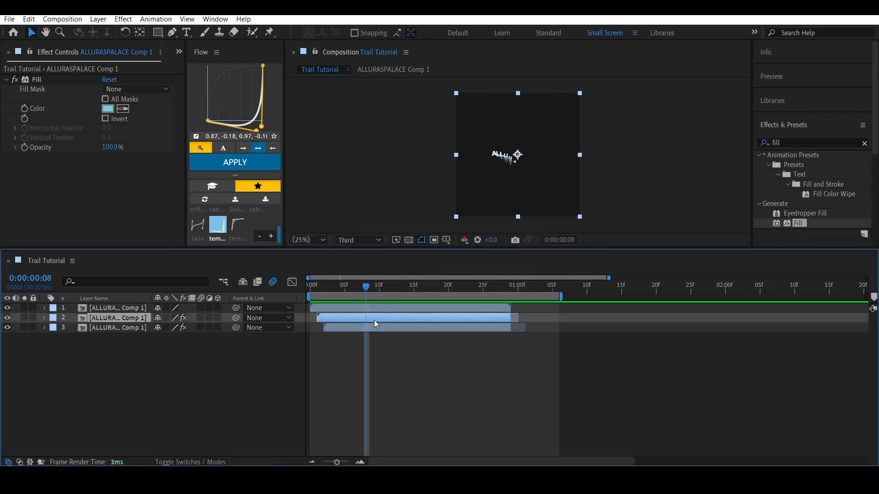
pyautogui.click(368, 342)
pyautogui.click(372, 317)
pyautogui.keyDown('shift'); pyautogui.click(371, 328); pyautogui.keyUp('shift')
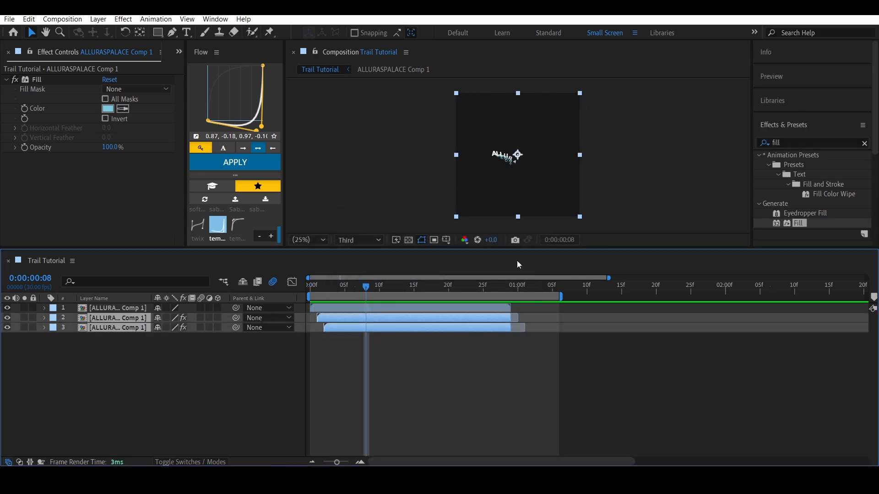
pyautogui.click(813, 142)
pyautogui.write('sft')
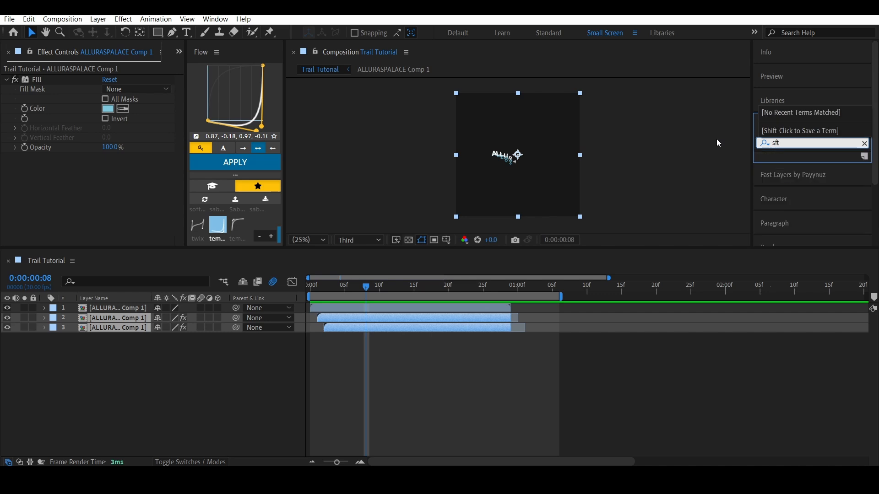
pyautogui.press('BackSpace')
pyautogui.press('BackSpace')
pyautogui.press('BackSpace')
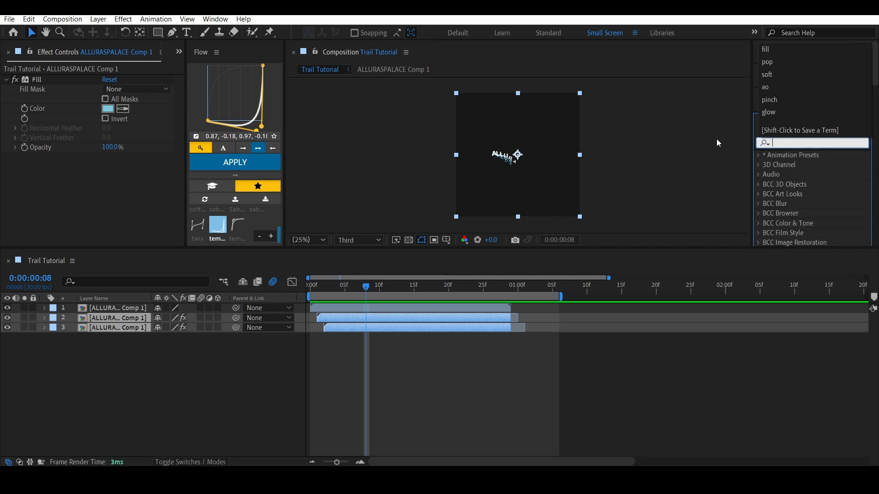
pyautogui.write('soft')
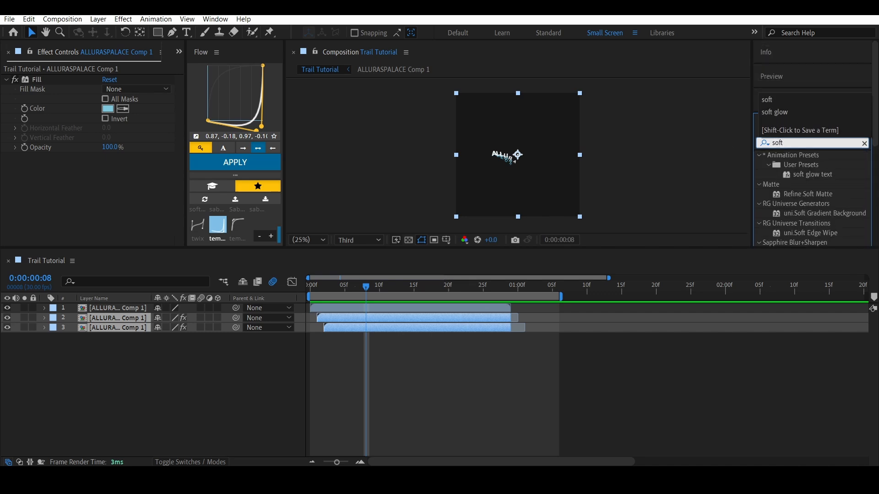
pyautogui.doubleClick(813, 175)
pyautogui.click(380, 347)
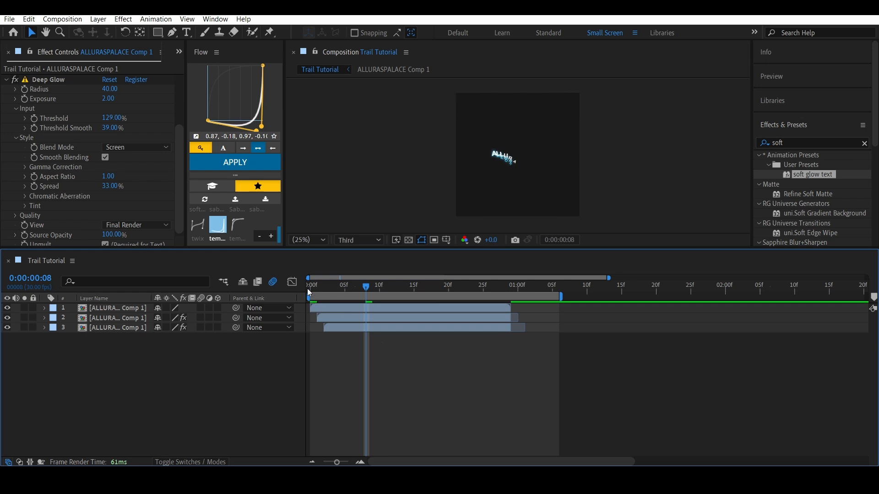
# Step: Preview the glowing trail animation from the first frame and return the playhead to the start of the timeline
pyautogui.press('space')
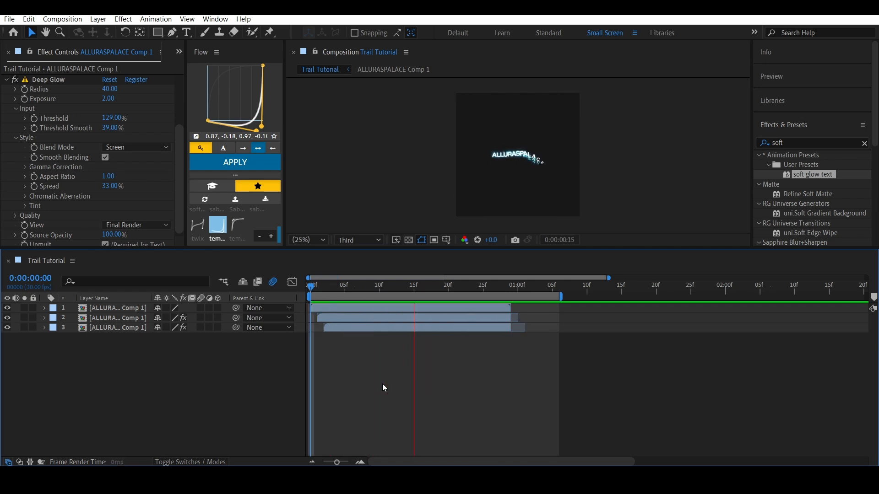
pyautogui.press('space')
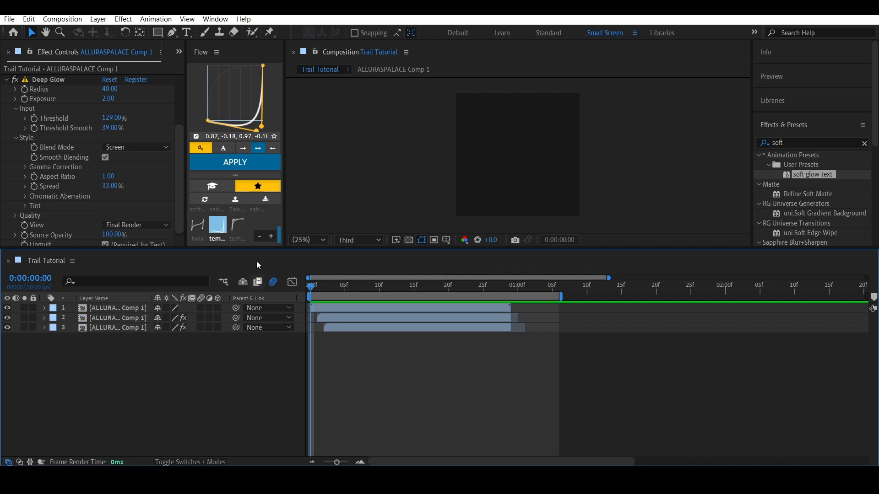
pyautogui.click(334, 308)
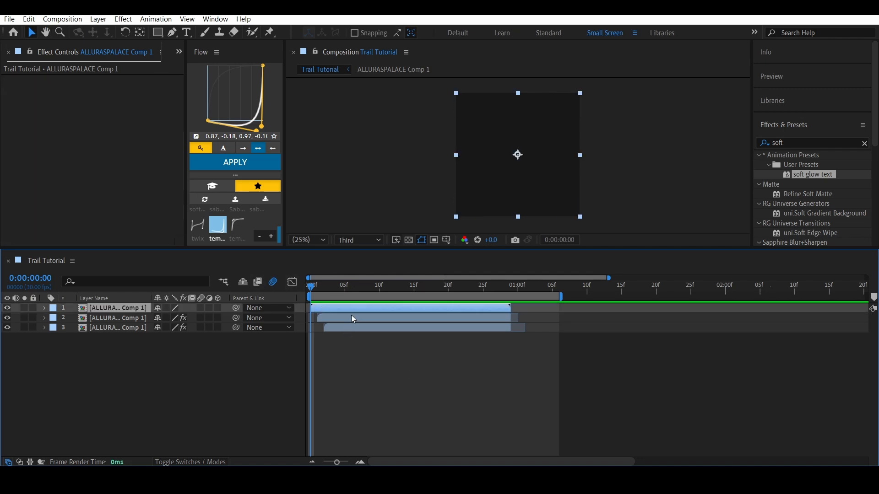
pyautogui.click(421, 351)
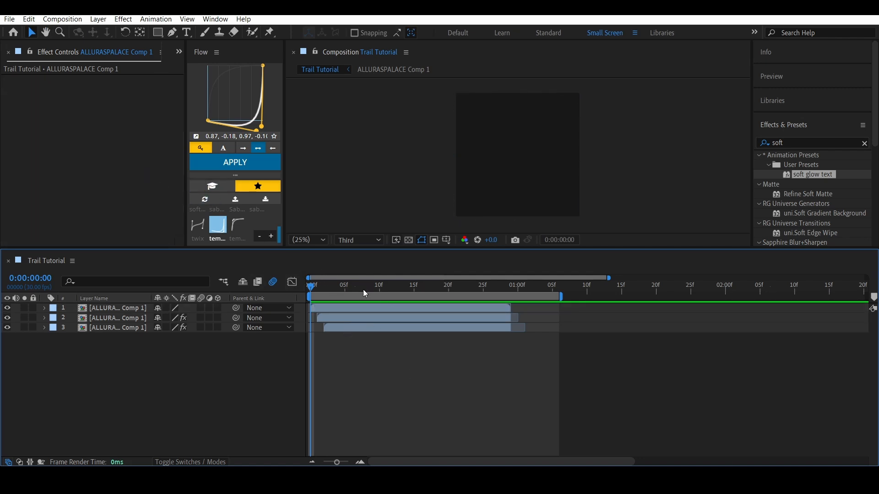
pyautogui.press('space')
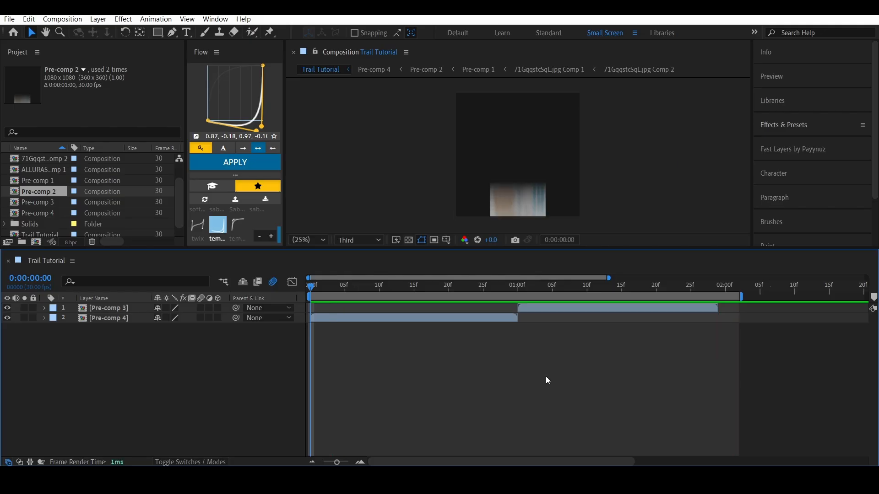
pyautogui.moveTo(319, 287); pyautogui.dragTo(211, 295)
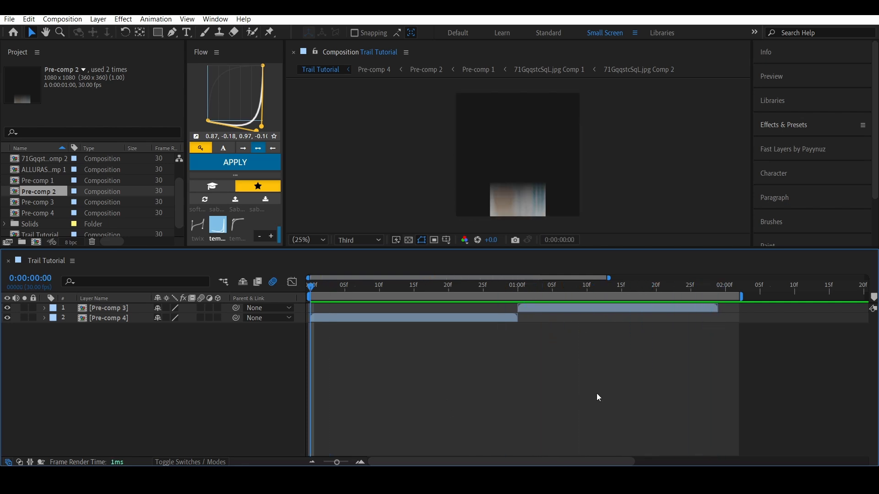